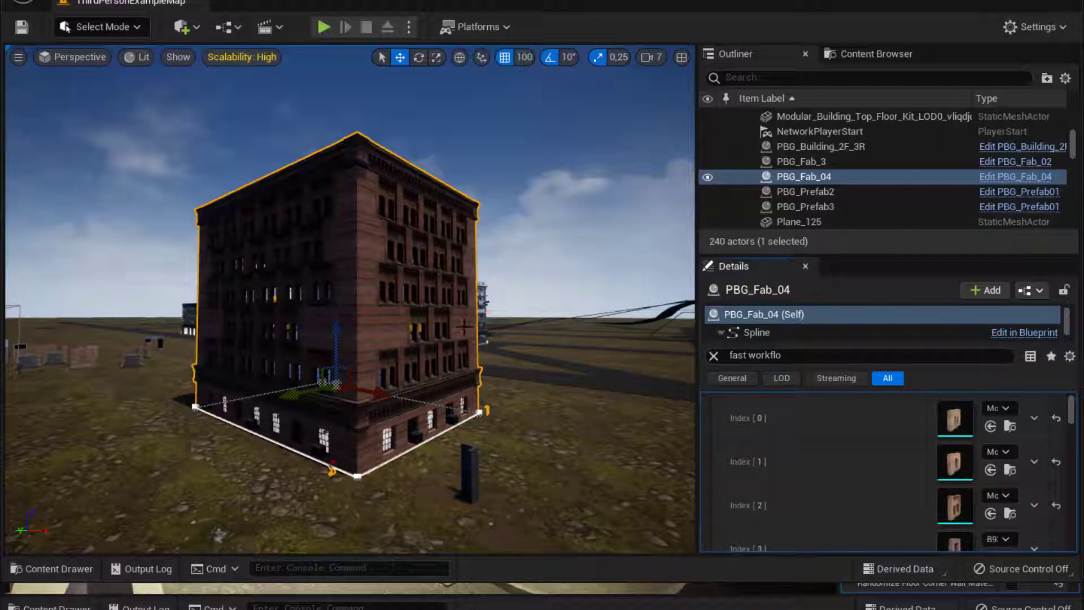
- Enlarge the property area of PBG_Fab_04 and review the mesh arrays of its Fast Workflow section
left_click_drag(497, 306, 463, 299)
right_click_drag(339, 395, 333, 396)
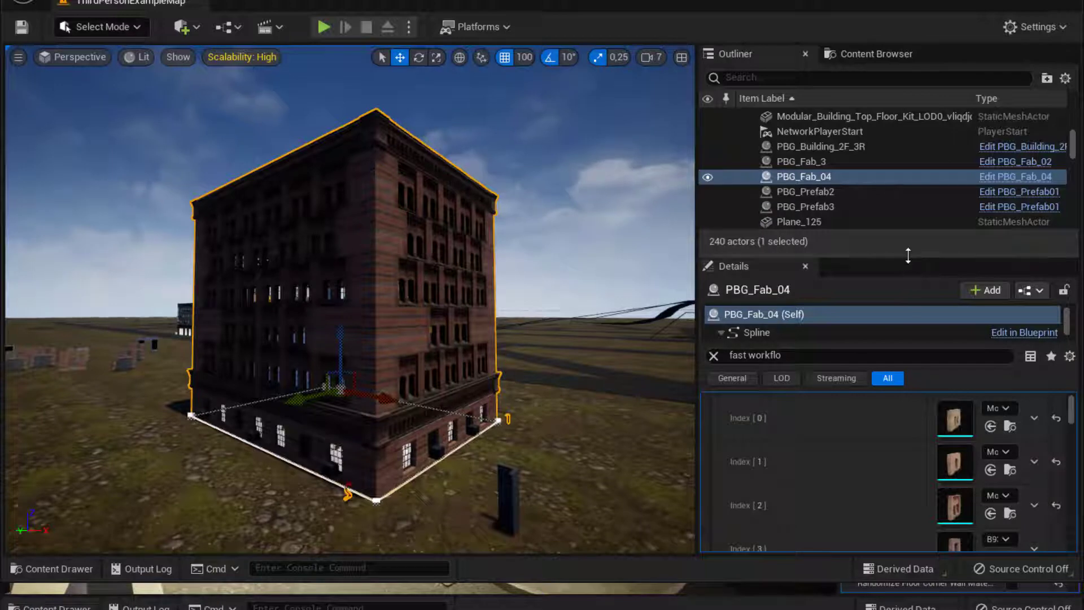
left_click_drag(910, 254, 941, 108)
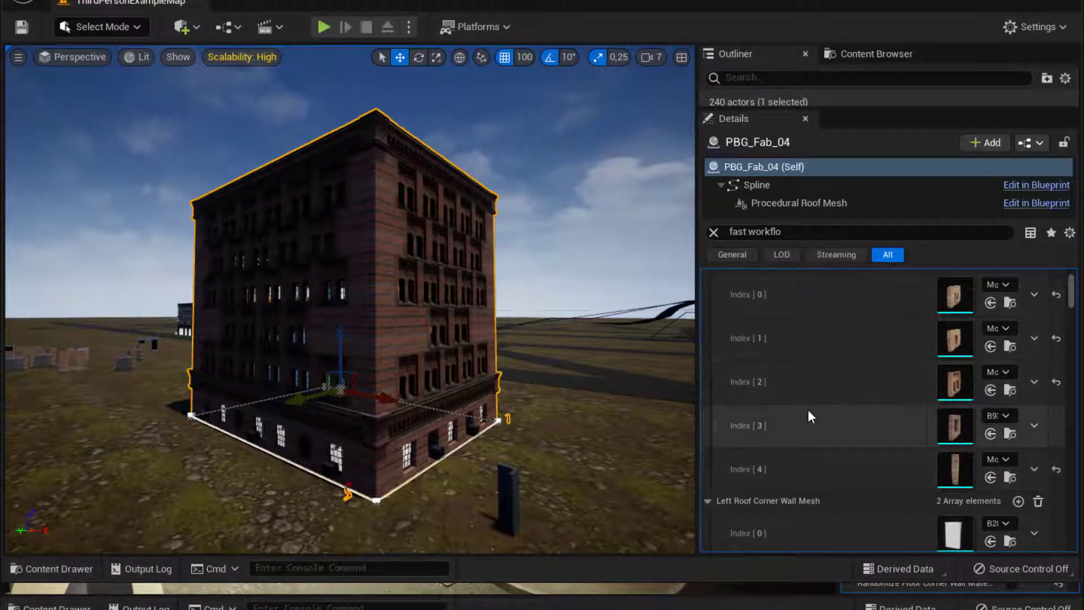
scroll(809, 409, "up", 3)
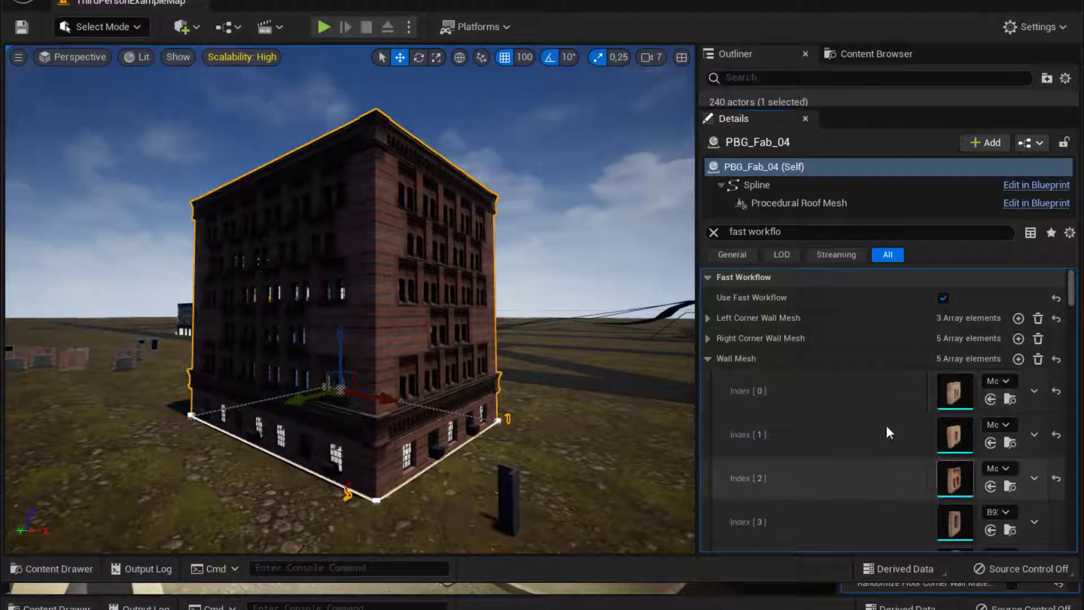
left_click_drag(935, 298, 872, 310)
scroll(764, 454, "down", 5)
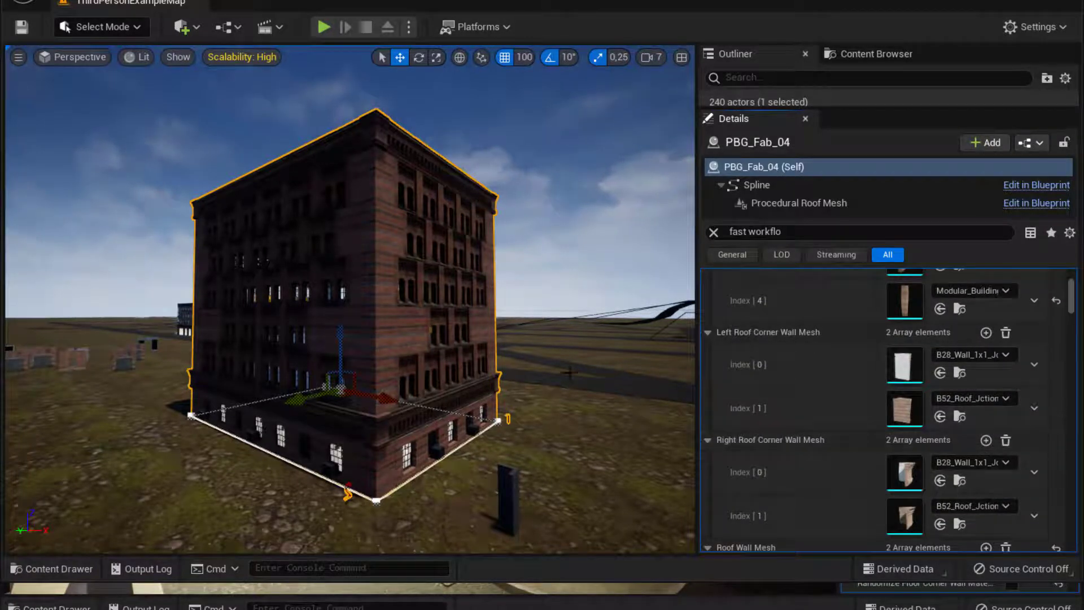
- Filter the properties of PBG_Fab_04 by "randomize" and look through the floor and roof options
left_click(715, 231)
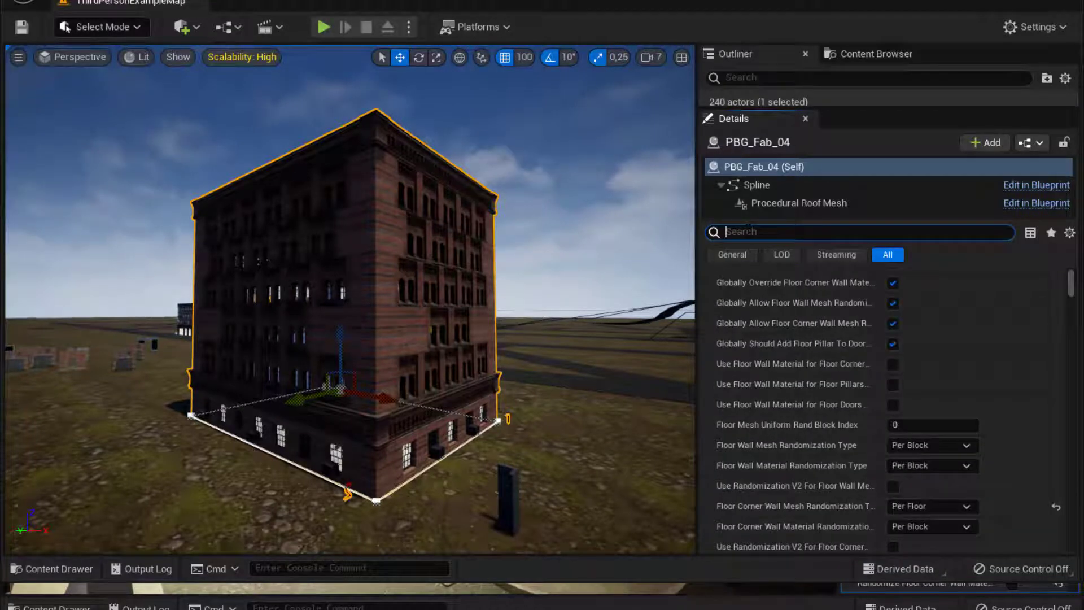
type("randomi")
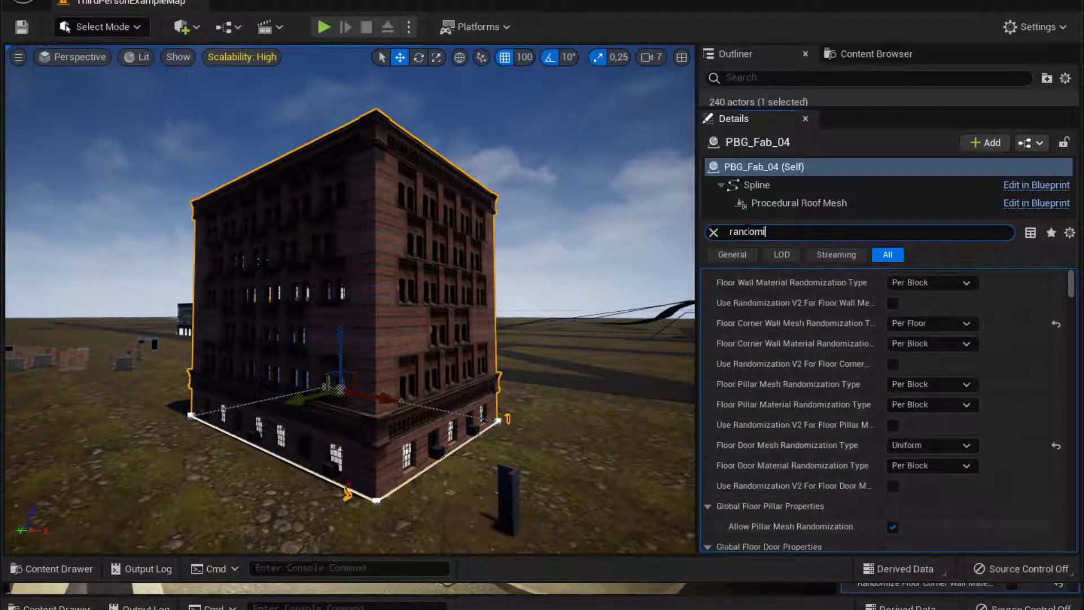
scroll(861, 370, "down", 3)
type("ze")
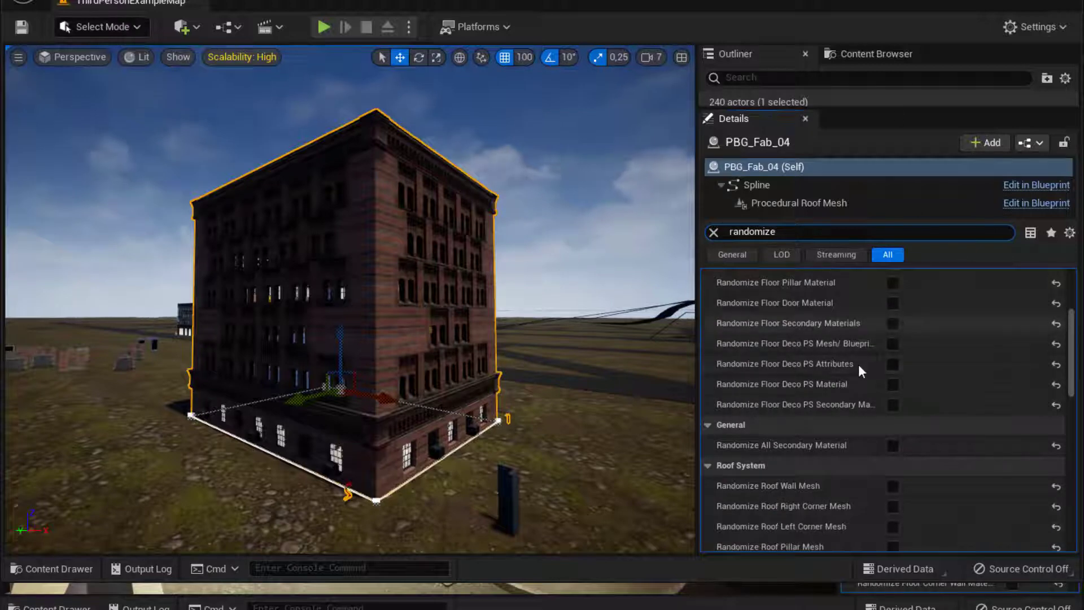
scroll(876, 405, "up", 4)
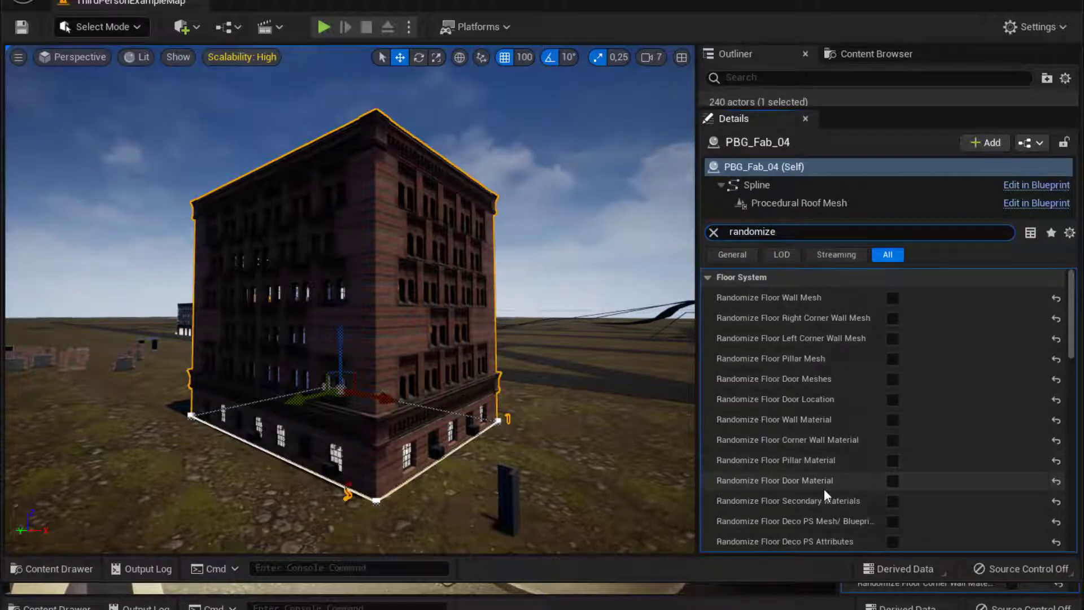
- Randomize the floor wall meshes and right corner wall meshes of PBG_Fab_04 and inspect its facades
scroll(825, 489, "down", 2)
scroll(814, 429, "up", 2)
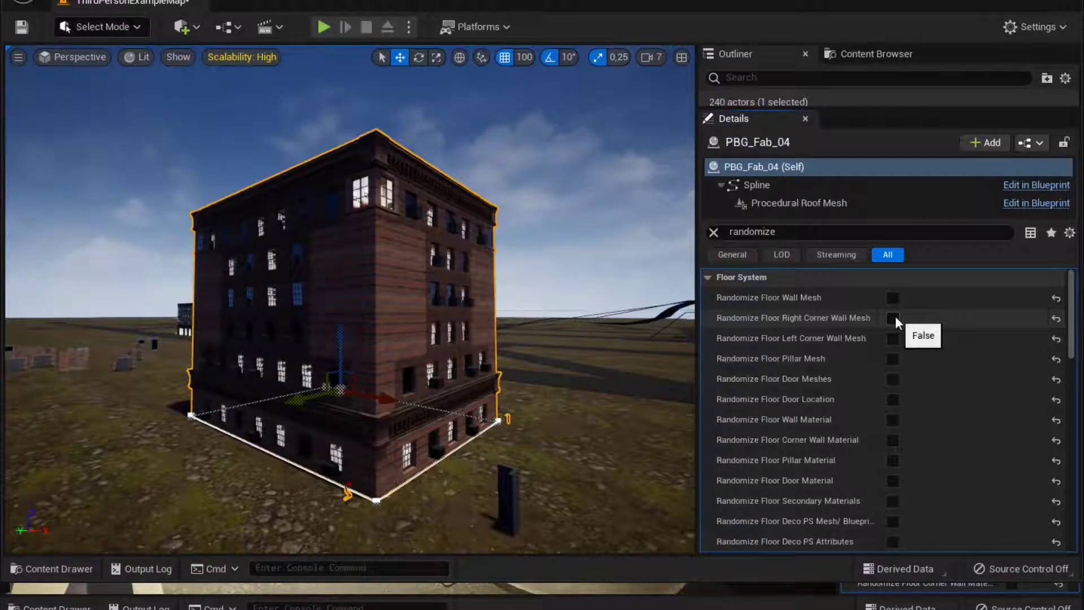
right_click_drag(350, 300, 373, 300)
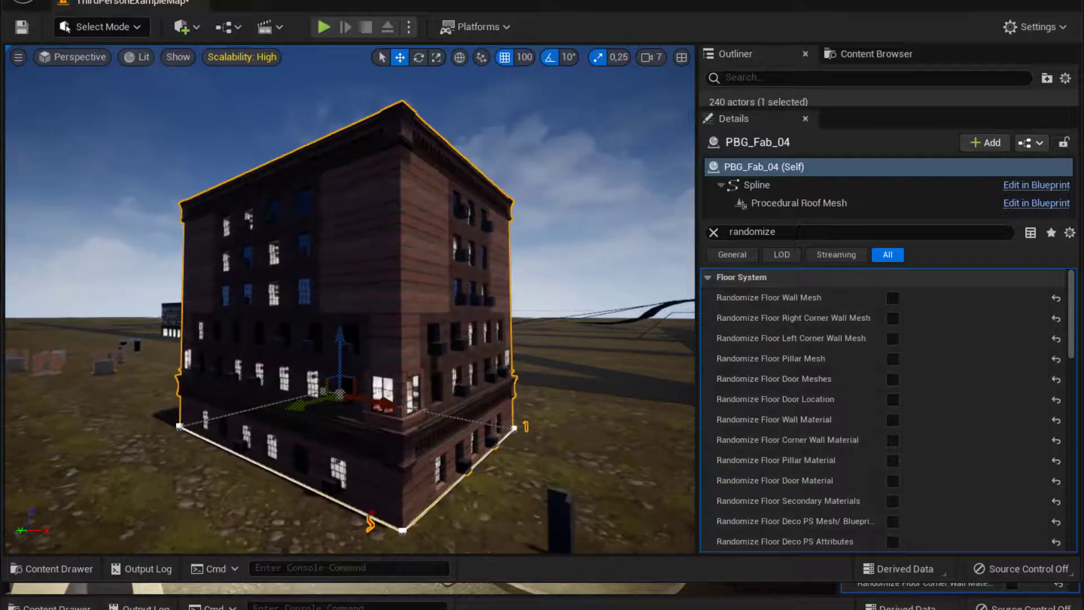
right_click_drag(532, 373, 514, 373)
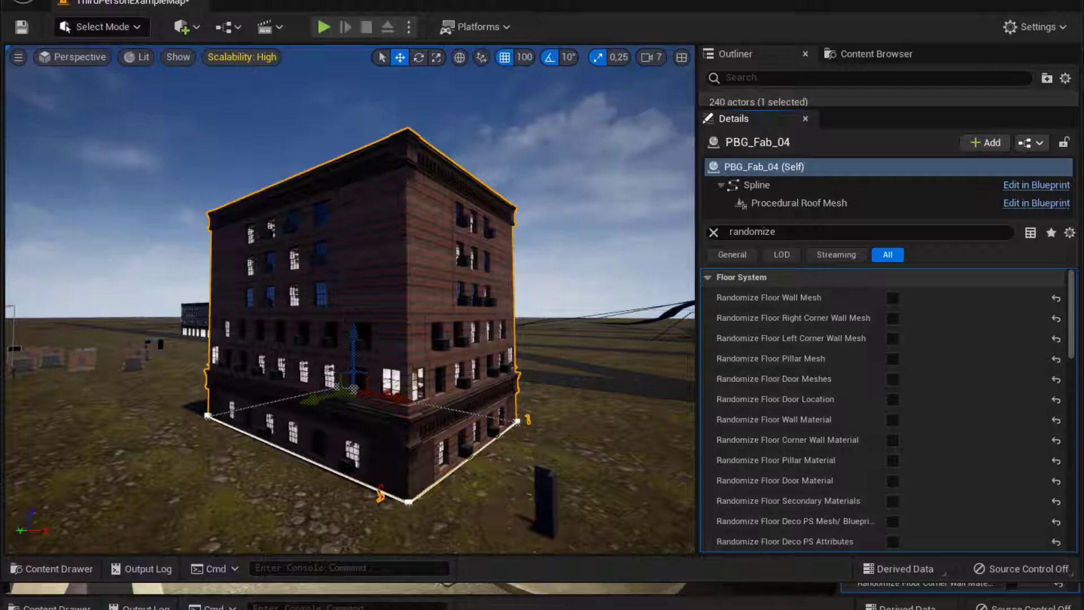
- Switch to the editor window with the night street level and select the brick building PBG_Fab_5
mouse_move(541, 609)
left_click(596, 565)
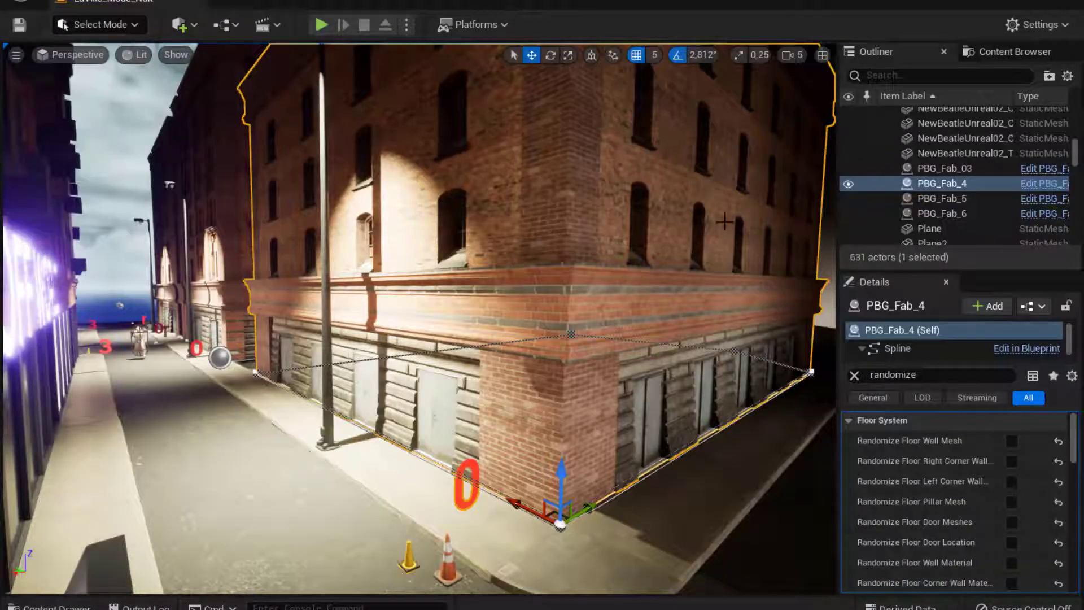
mouse_move(343, 443)
left_mouse_down()
mouse_move(367, 480)
mouse_move(407, 491)
mouse_move(446, 451)
mouse_move(396, 480)
mouse_move(378, 451)
mouse_move(334, 485)
mouse_move(330, 418)
mouse_move(384, 468)
mouse_move(412, 452)
mouse_move(362, 429)
mouse_move(356, 463)
mouse_move(324, 412)
mouse_move(347, 392)
mouse_move(313, 381)
left_mouse_up()
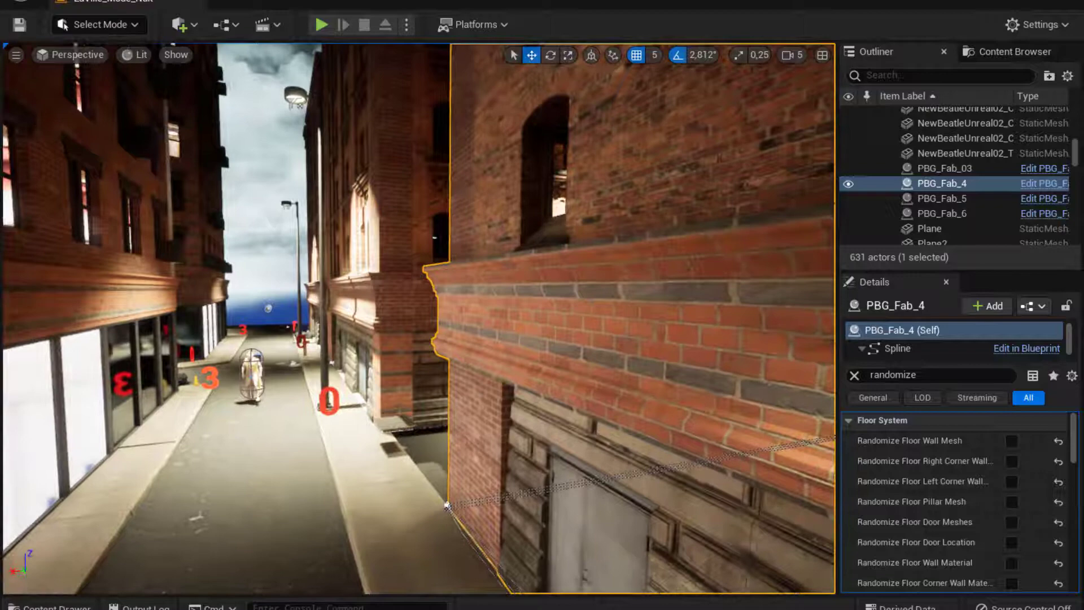
left_click(418, 213)
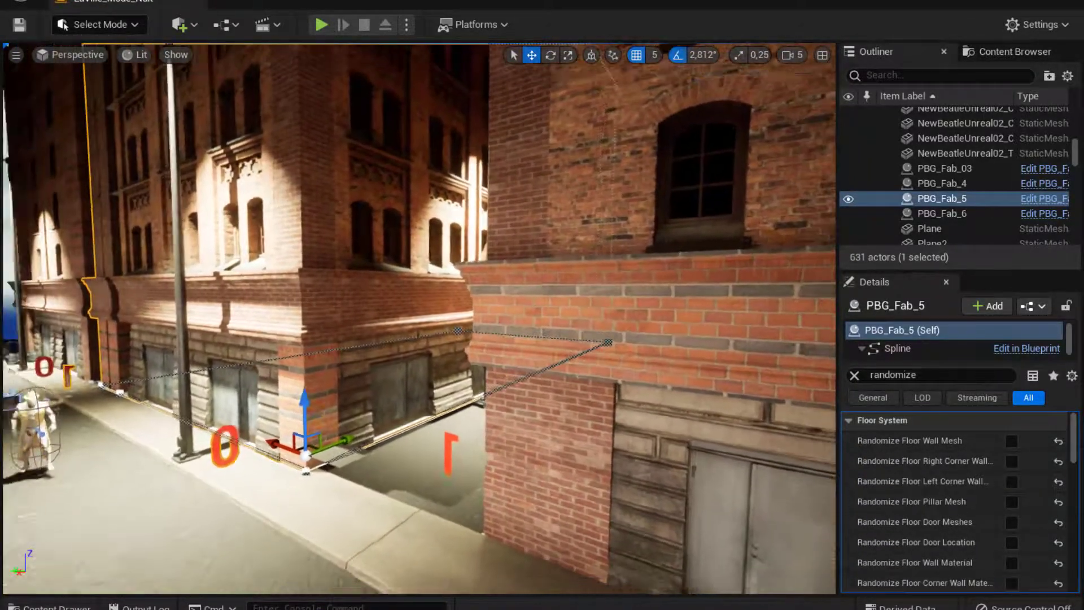
- Randomize the floor wall meshes of the selected street building PBG_Fab_5
right_click_drag(418, 319, 729, 318)
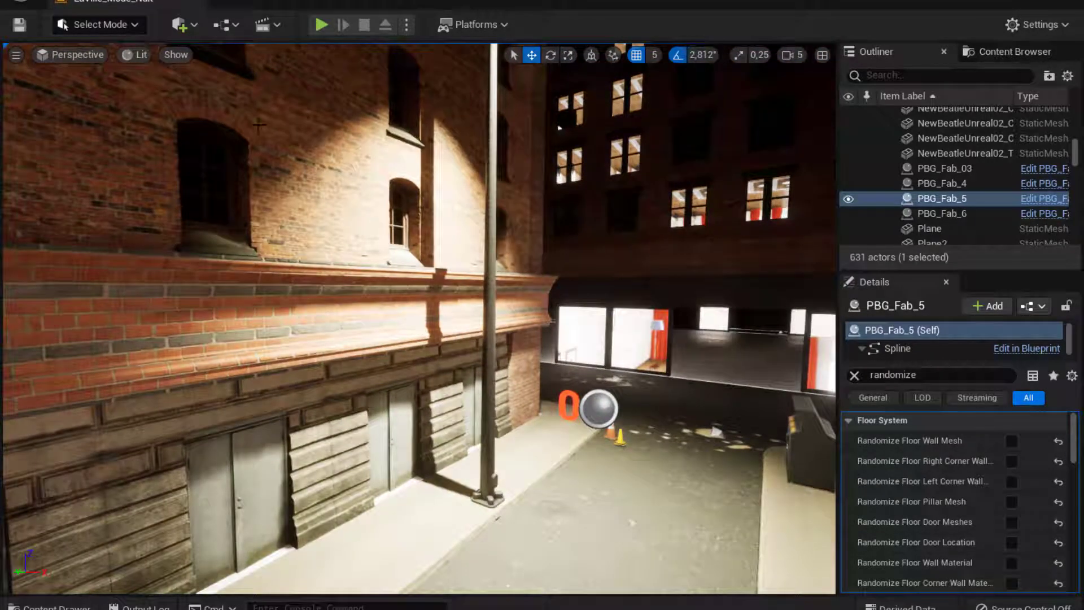
right_click_drag(459, 363, 232, 363)
right_click_drag(356, 220, 350, 220)
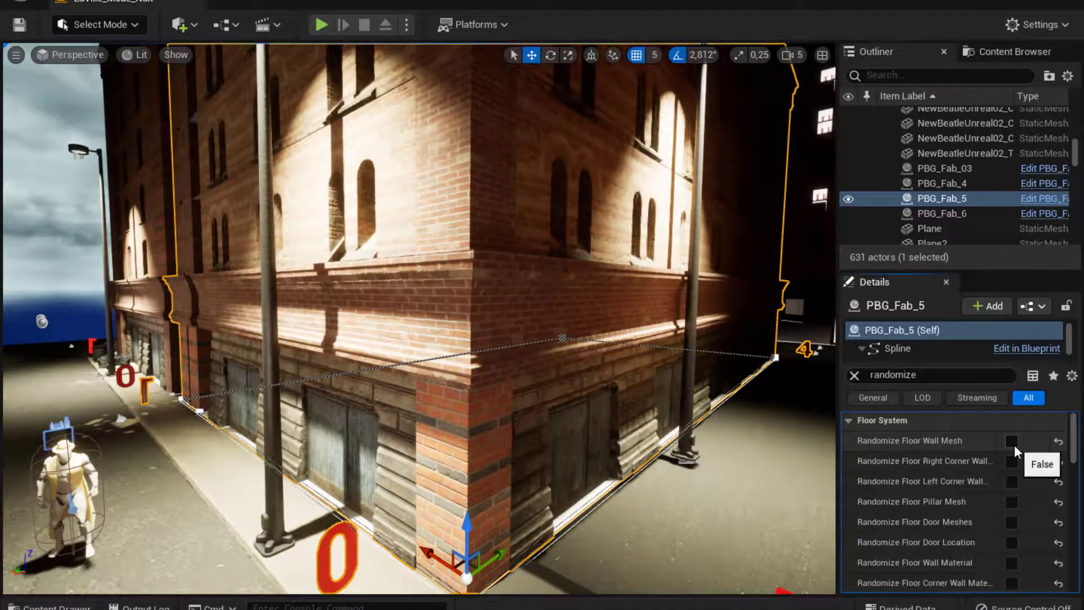
- Select the neighbouring brick building PBG_Fab_4 and randomize its floor wall meshes
right_click_drag(765, 575, 1073, 575)
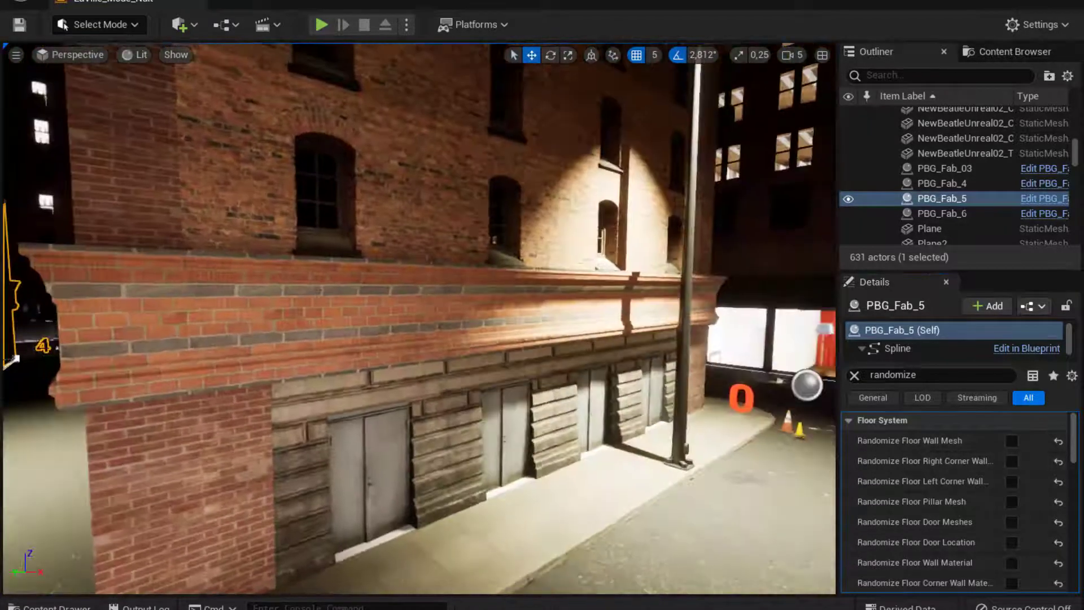
mouse_move(418, 318)
right_mouse_down()
mouse_move(468, 319)
mouse_move(427, 319)
right_mouse_up()
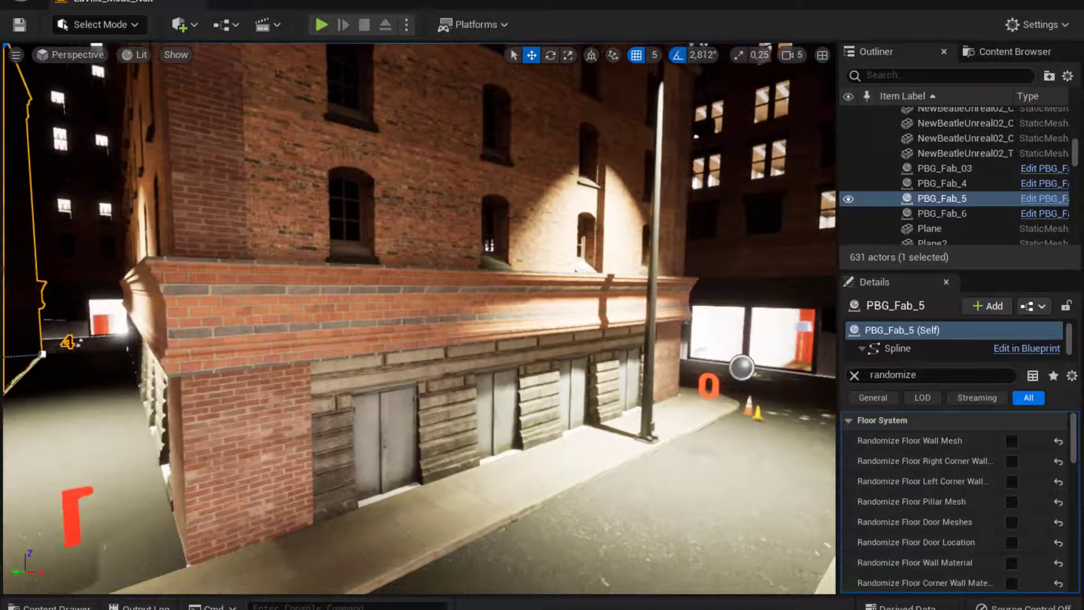
right_click_drag(675, 559, 666, 559)
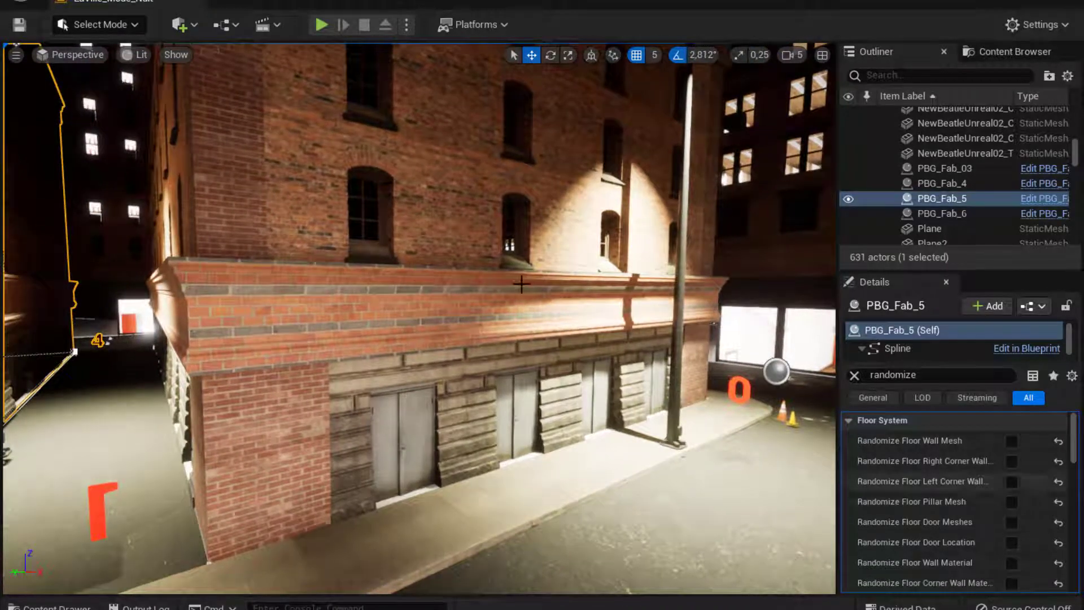
left_click(940, 184)
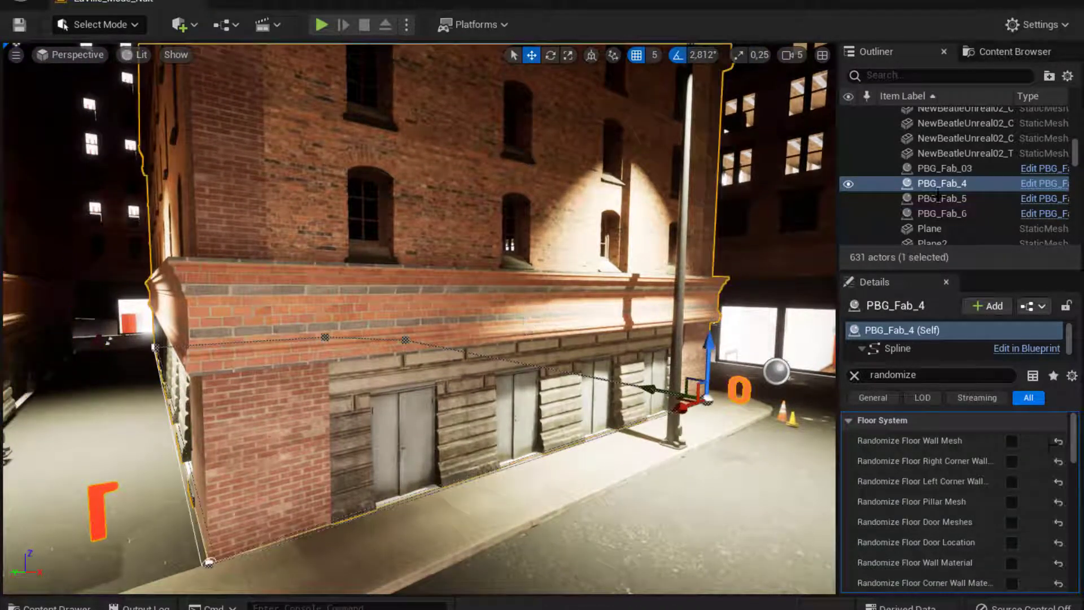
left_click(1013, 441)
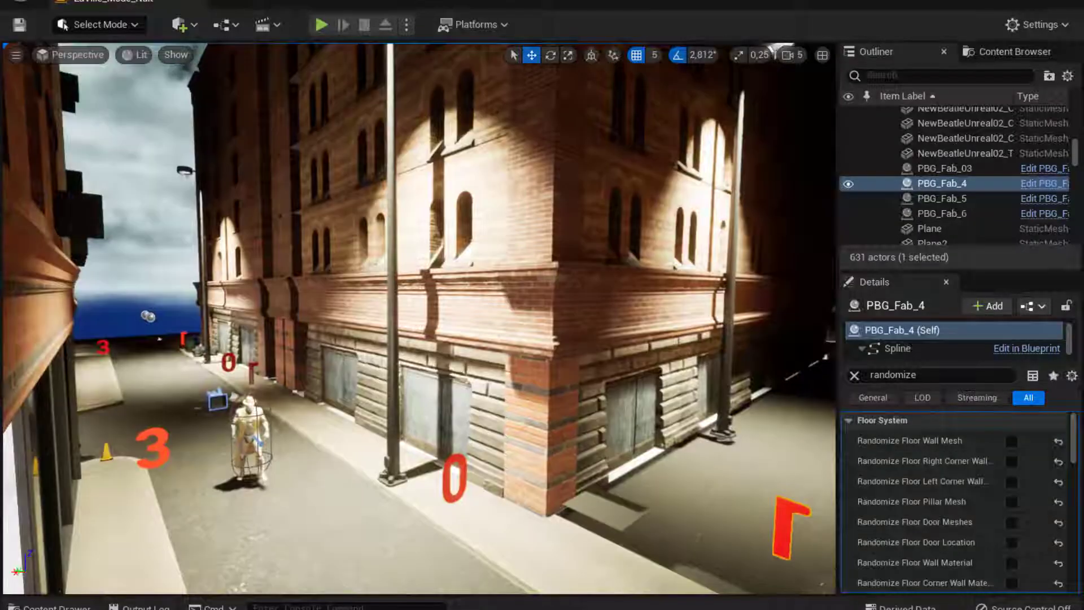
- Delete the dark corner building YY-028_PBG_Fab_02 with the lit shop windows from the night street level
right_click_drag(418, 316, 130, 322)
key("s")
right_click_drag(330, 316, 373, 316)
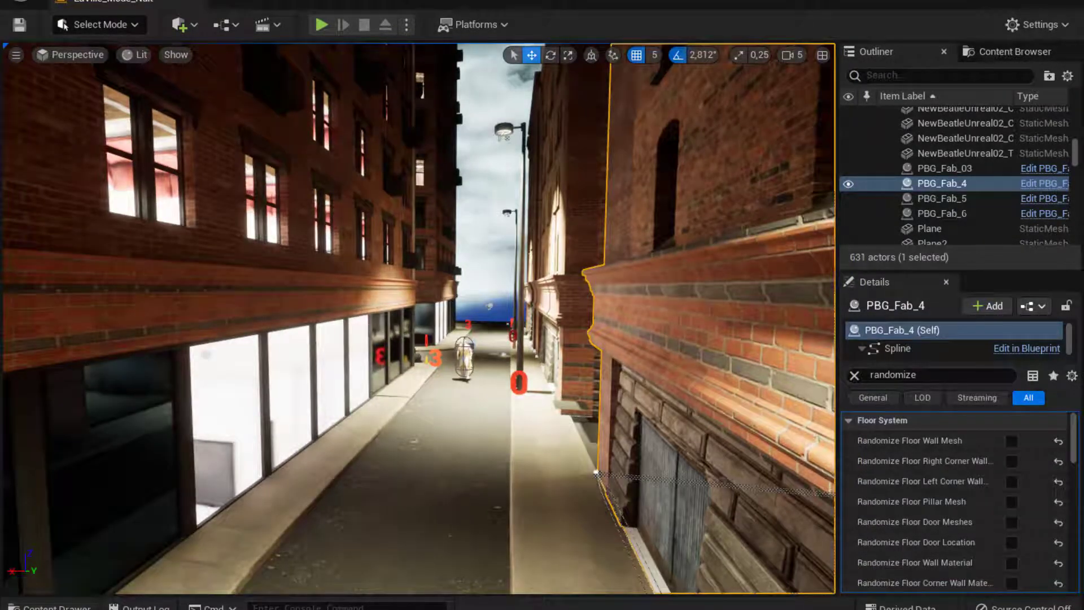
right_click_drag(372, 316, 339, 316)
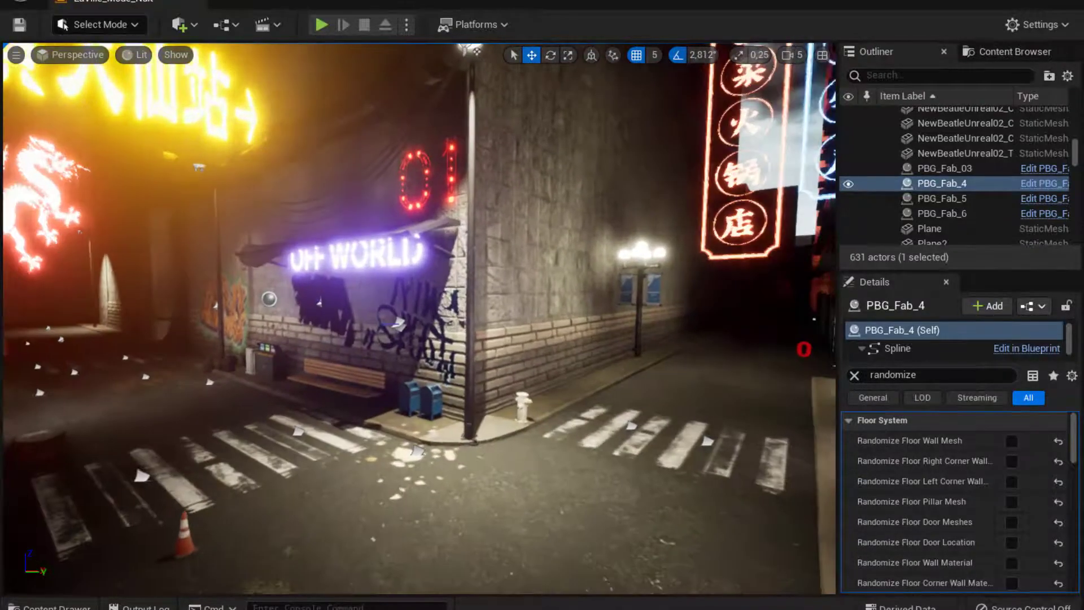
right_click_drag(418, 317, 79, 316)
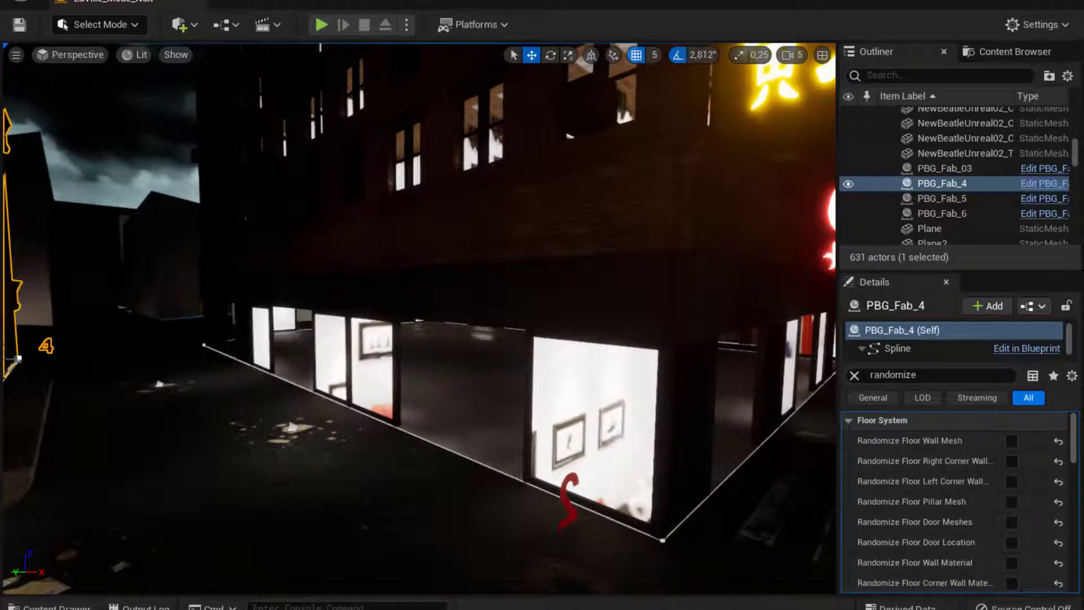
left_click(452, 282)
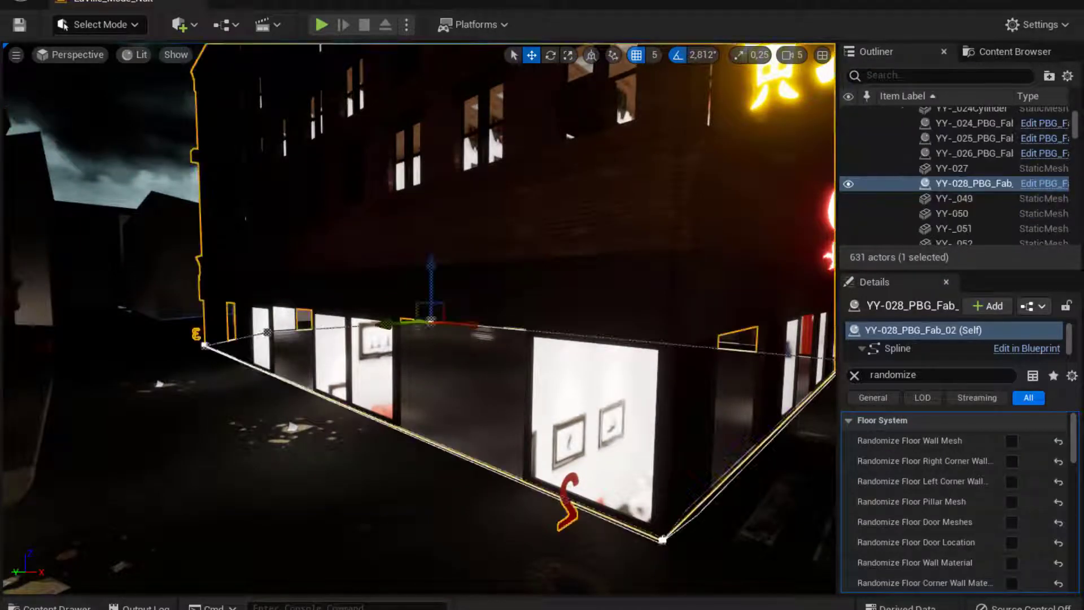
key("Delete")
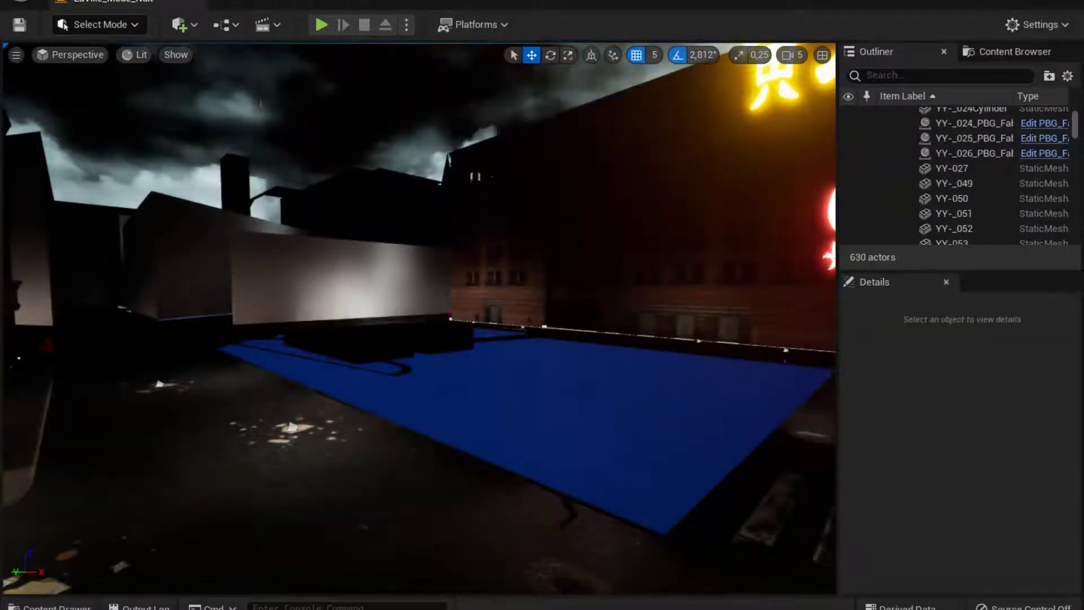
- Open the Prefabs folder of ProceduralBuildingGenerator in the project content
right_click_drag(666, 387, 686, 348)
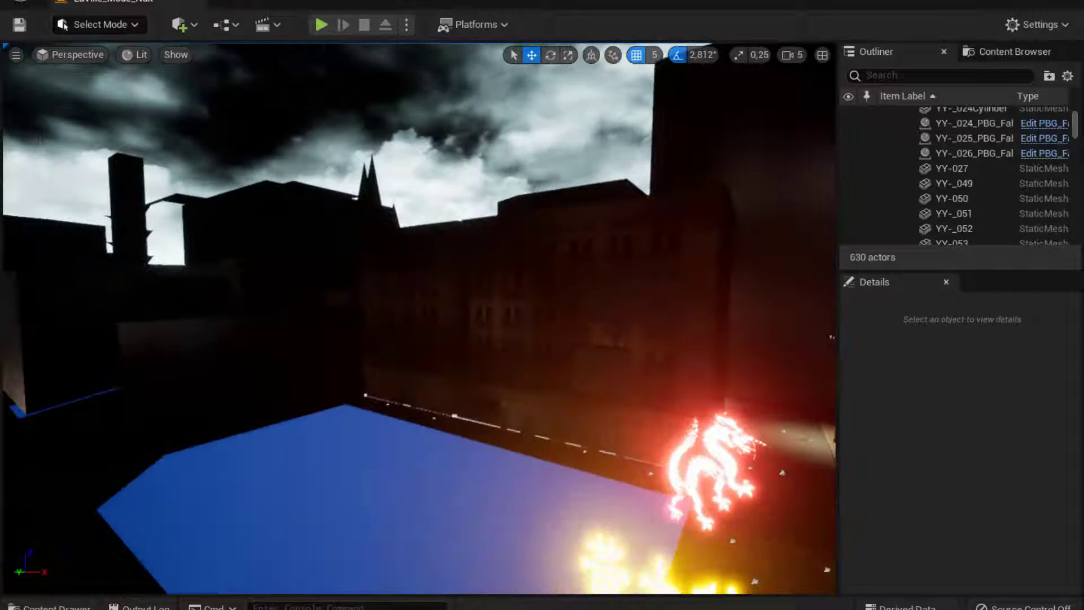
right_click_drag(165, 169, 197, 165)
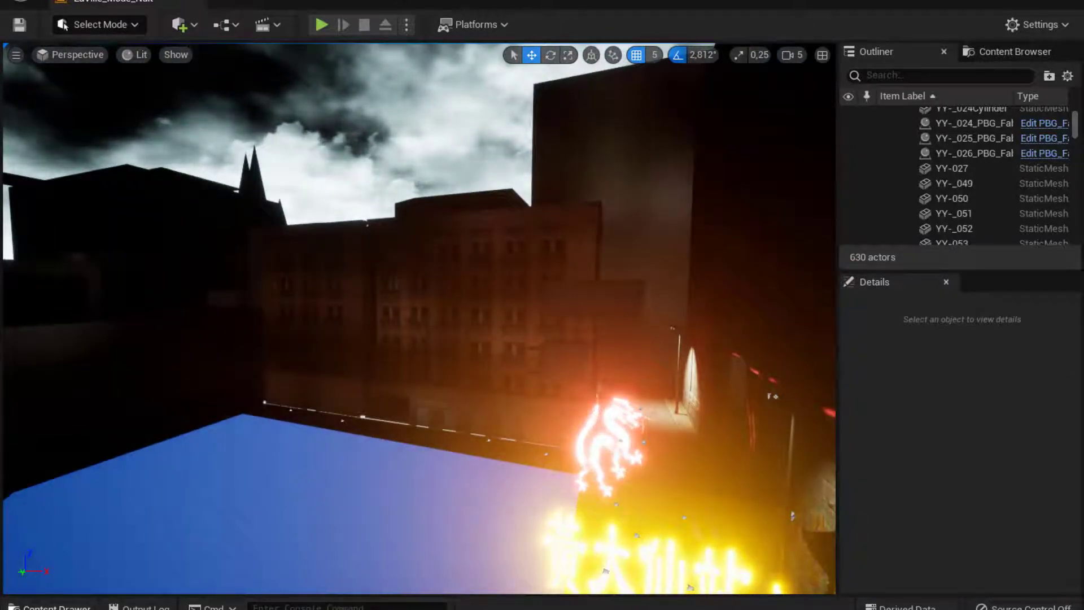
left_click(50, 606)
double_click(103, 492)
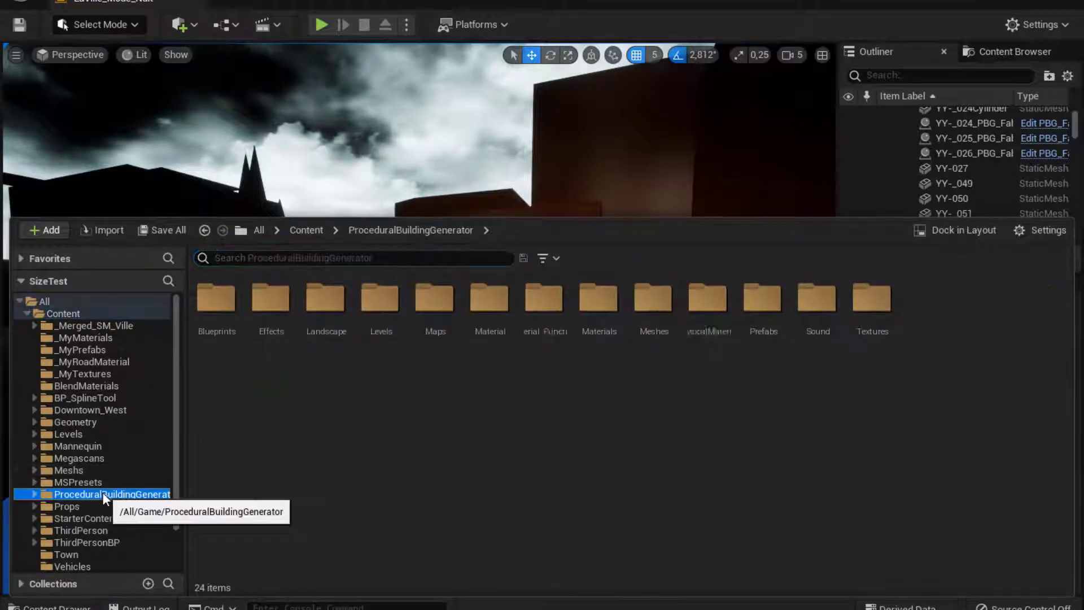
scroll(154, 487, "down", 3)
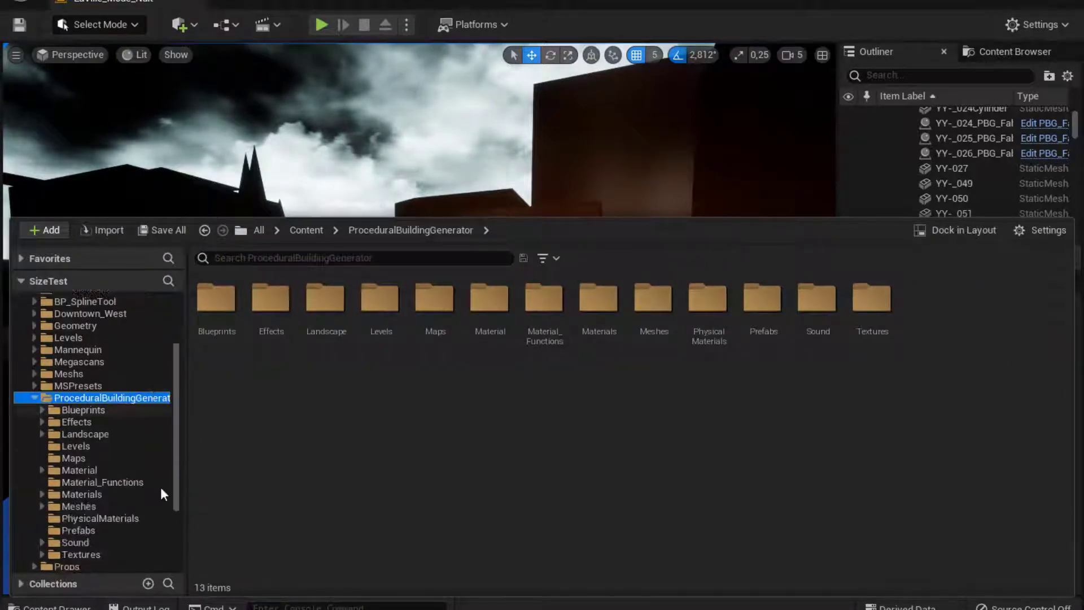
left_click(86, 530)
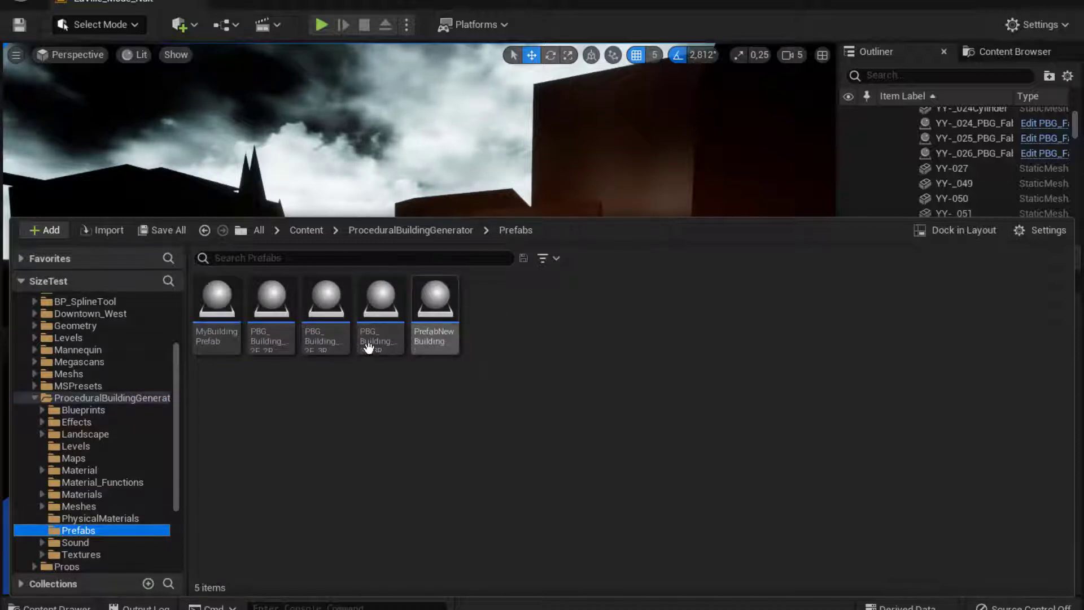
- Display the assets of the Prefabs folder as a list
left_click(553, 258)
left_click(553, 256)
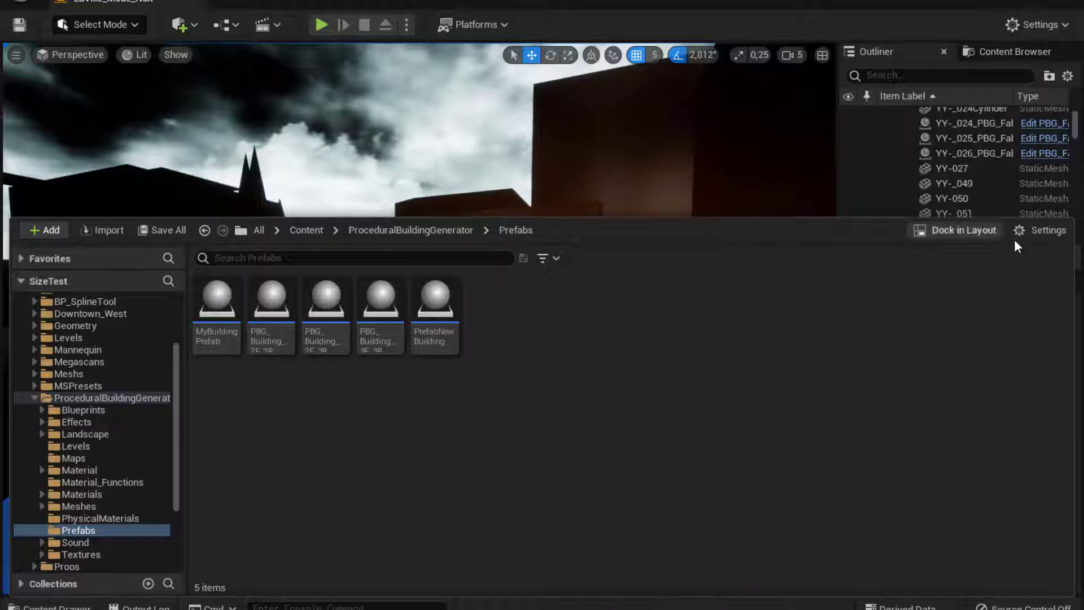
left_click(1030, 234)
left_click(890, 171)
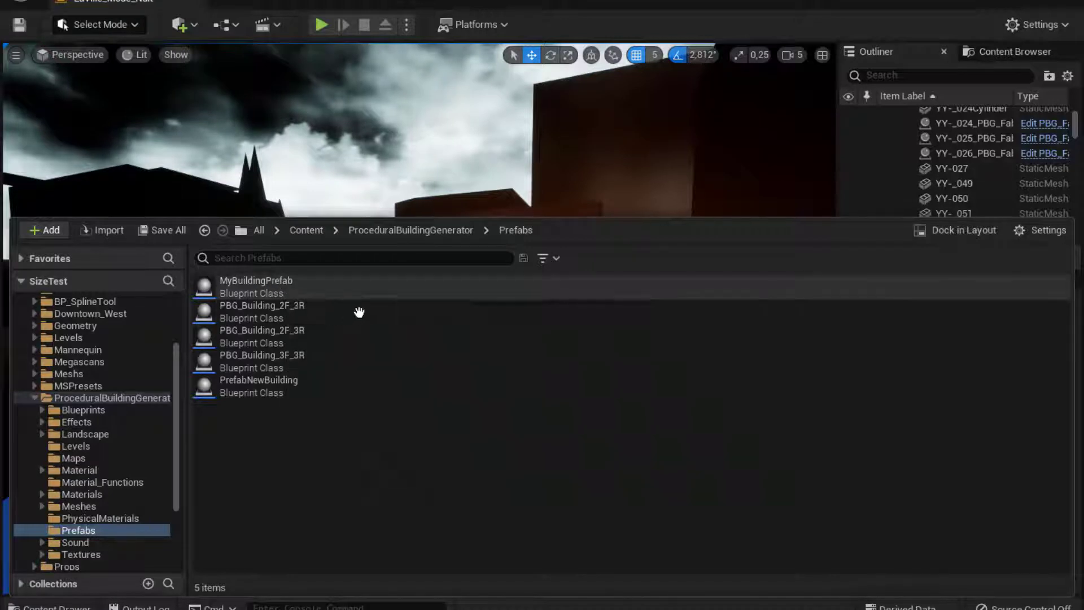
- Place the PBG_Building_3F_3R prefab from the Prefabs folder into the level beside the empty corner lot
left_click_drag(655, 216, 626, 371)
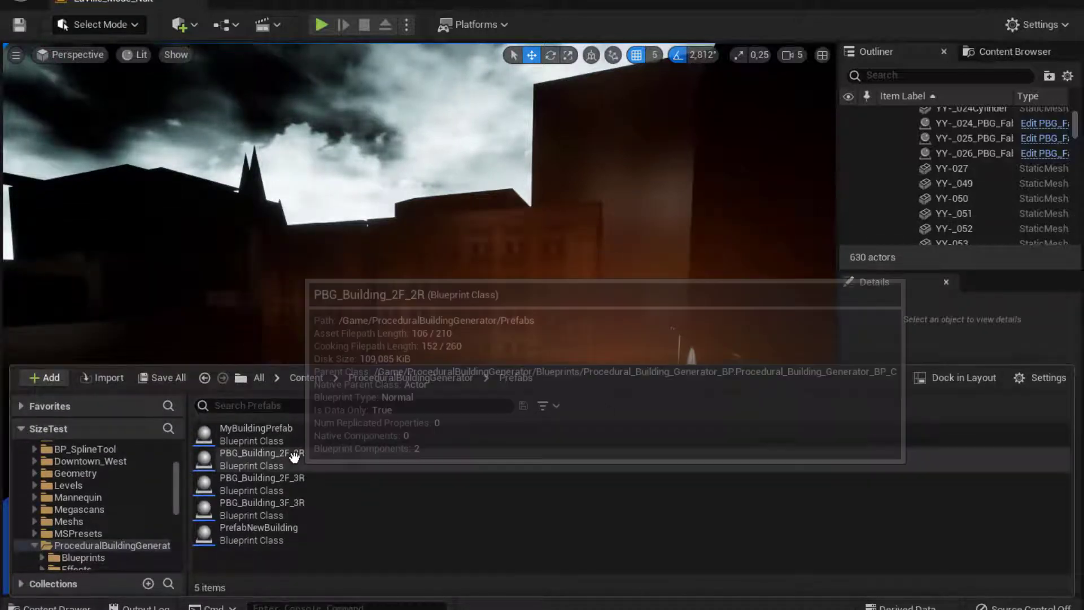
left_click(294, 484)
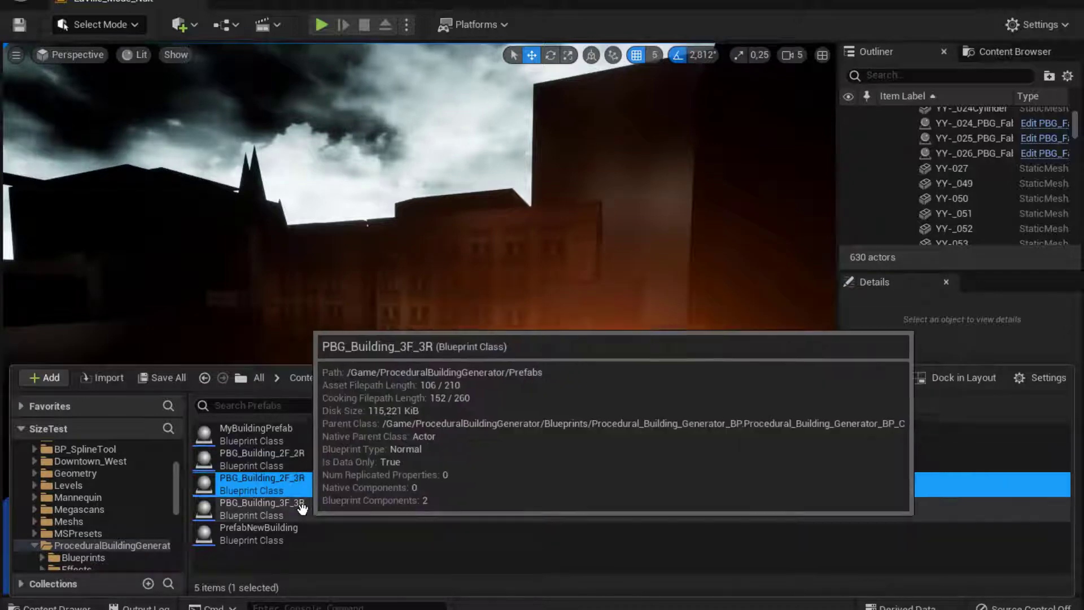
left_click(288, 511)
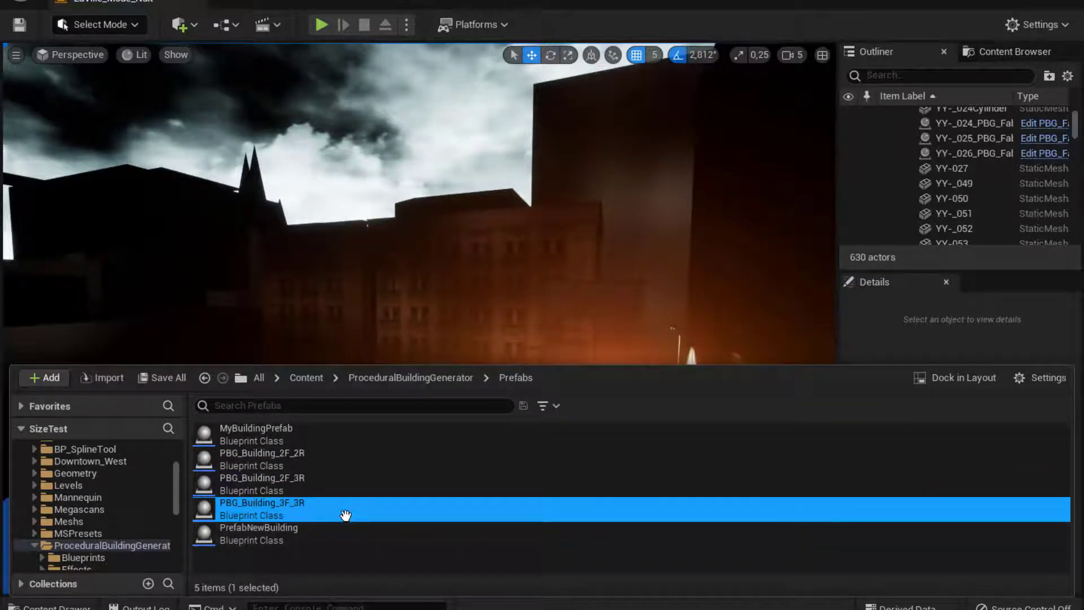
left_click(495, 289)
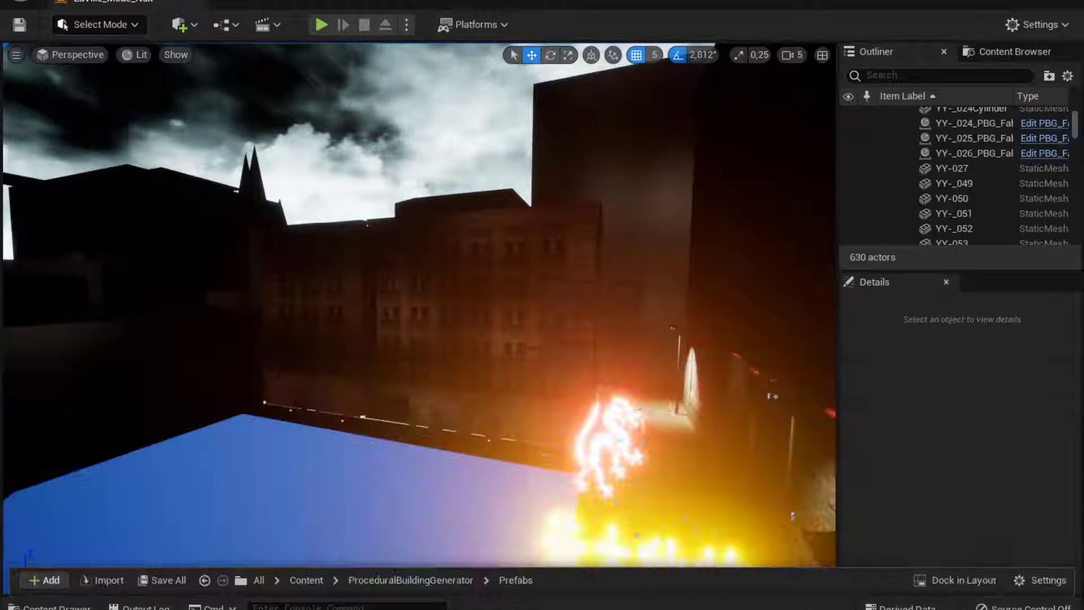
scroll(418, 319, "down", 6)
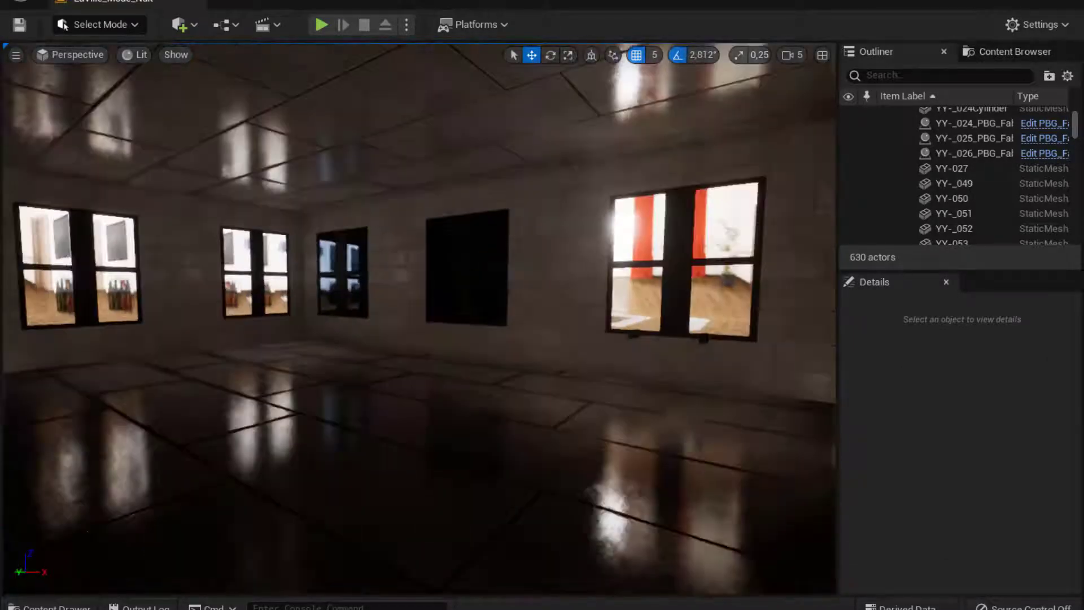
left_click_drag(495, 289, 387, 178)
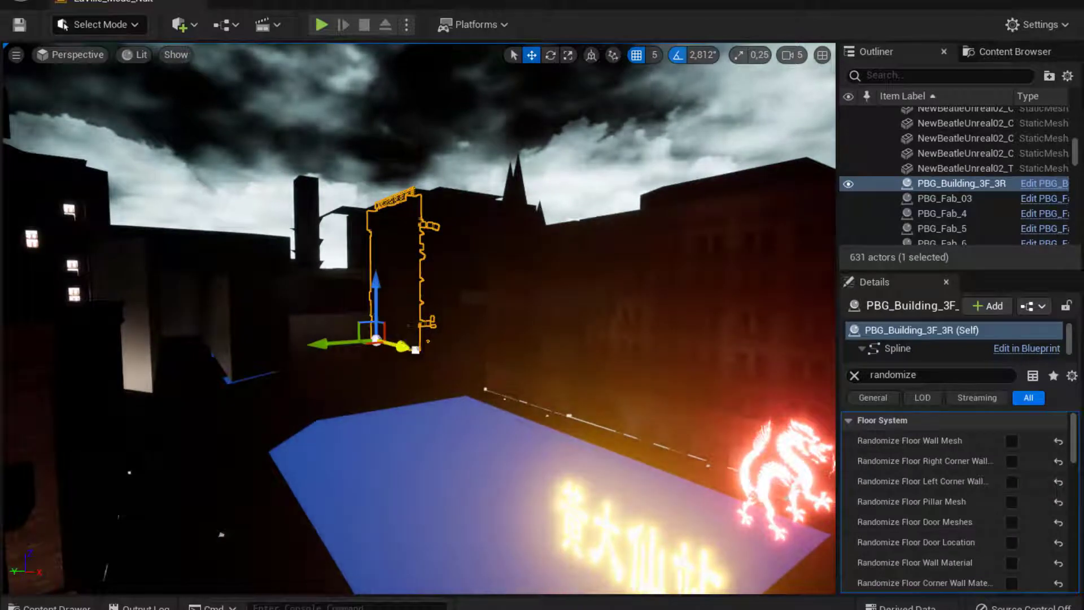
- Stretch the placed building along the edge of the empty corner lot by repositioning its spline points
left_click_drag(415, 350, 723, 491)
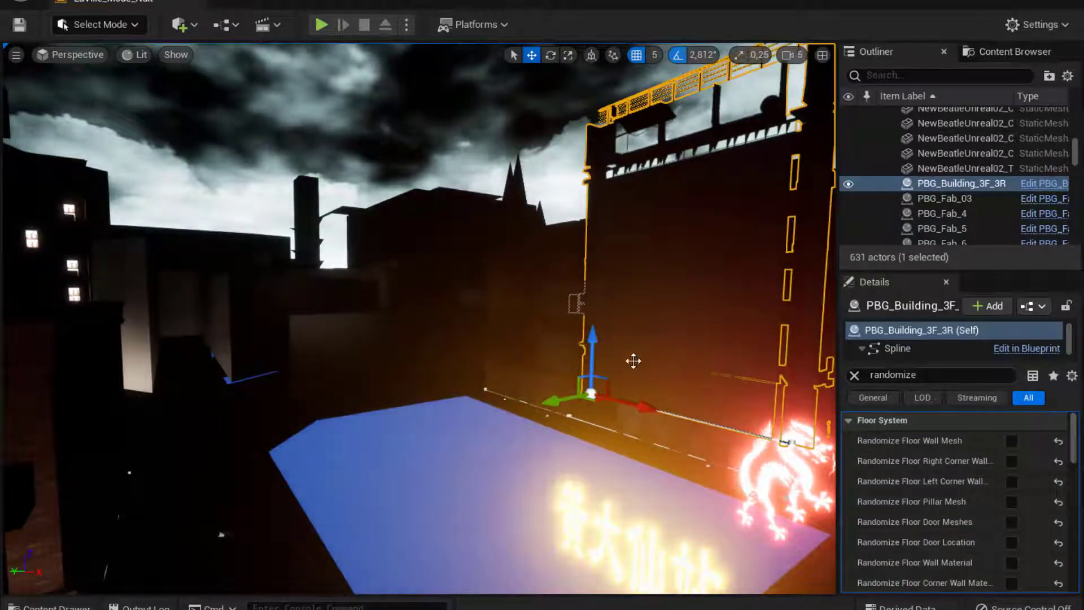
left_click_drag(589, 408, 603, 442)
key("w")
right_click_drag(603, 441, 765, 417)
key("w")
key("w")
key("s")
key("w")
key("s")
key("s")
right_click_drag(490, 446, 455, 446)
key("w")
key("s")
- In the top view, fit the building's spline to the lot, extending it with an extra point and aligning the last corner
left_click(70, 55)
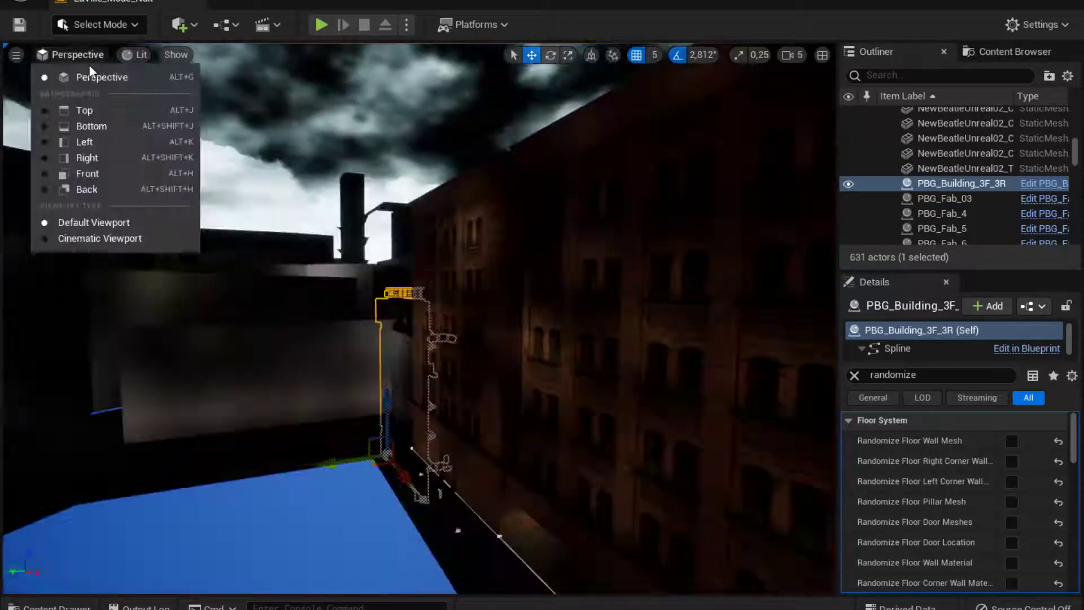
left_click(85, 109)
scroll(491, 366, "down", 4)
left_click_drag(426, 354, 504, 389)
left_click(562, 375)
left_click_drag(599, 374, 728, 559, "alt")
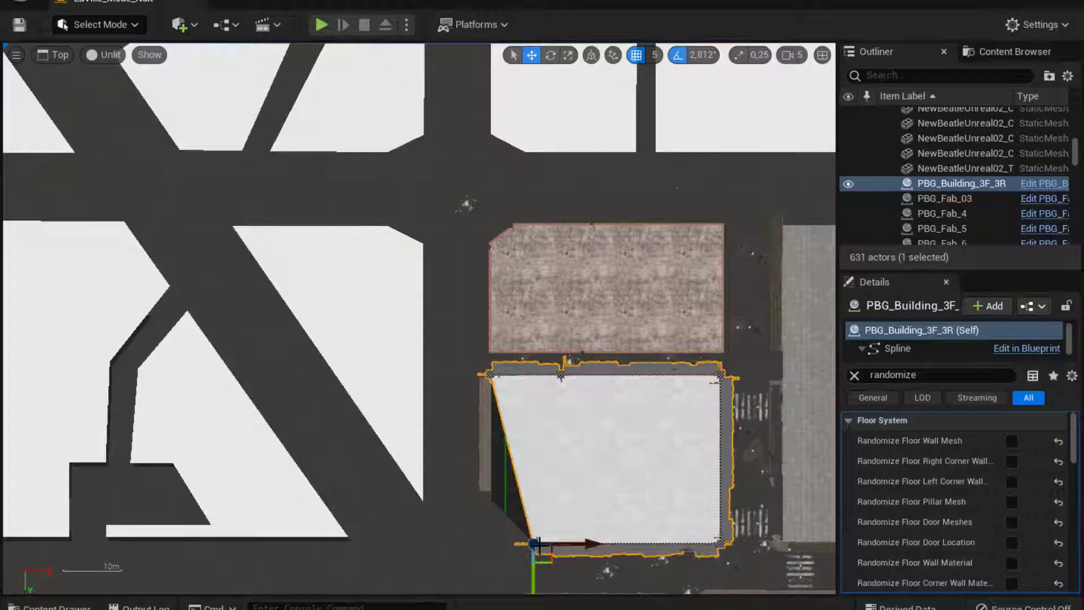
left_click_drag(504, 543, 491, 544)
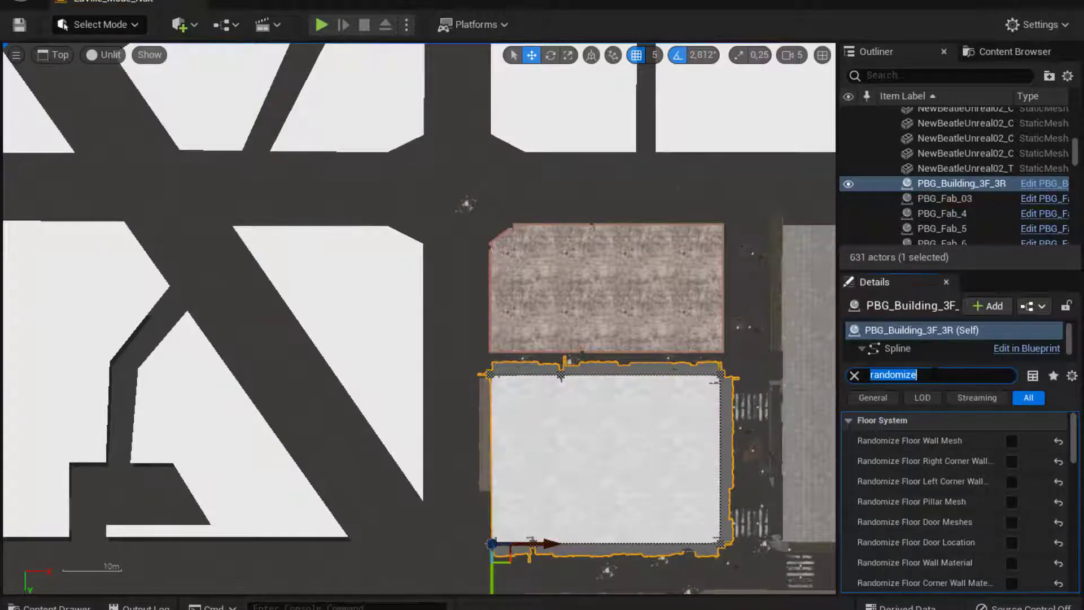
- Enable Close Spline for the building and return to the perspective view to inspect its facades
type("close")
left_click(1011, 441)
left_click(59, 54)
left_click(72, 90)
right_click_drag(418, 316, 238, 310)
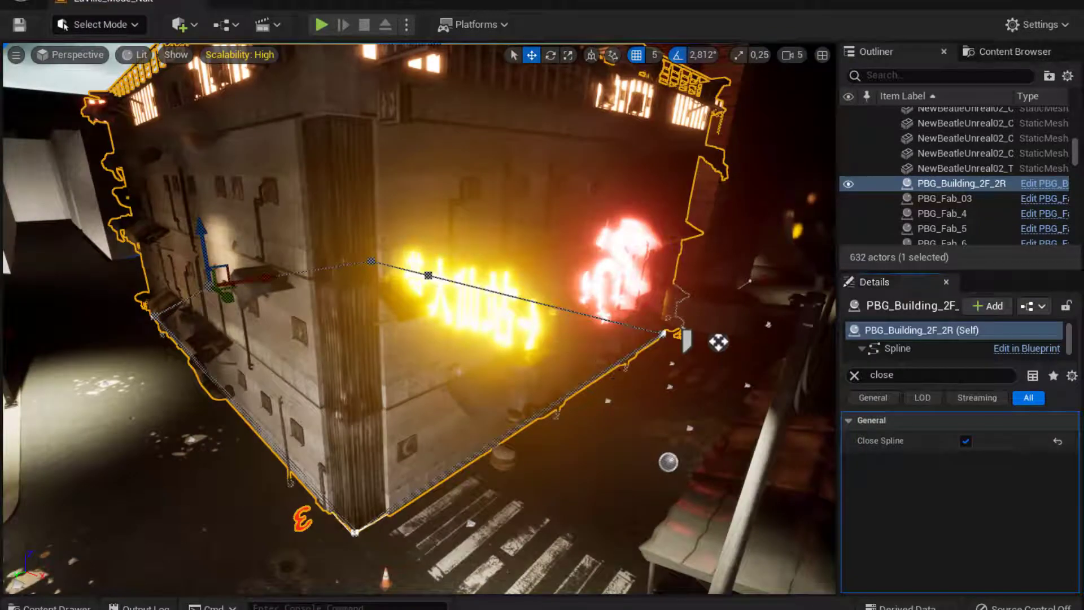
mouse_move(418, 317)
right_mouse_down()
mouse_move(293, 310)
mouse_move(429, 314)
mouse_move(362, 316)
mouse_move(418, 313)
right_mouse_up()
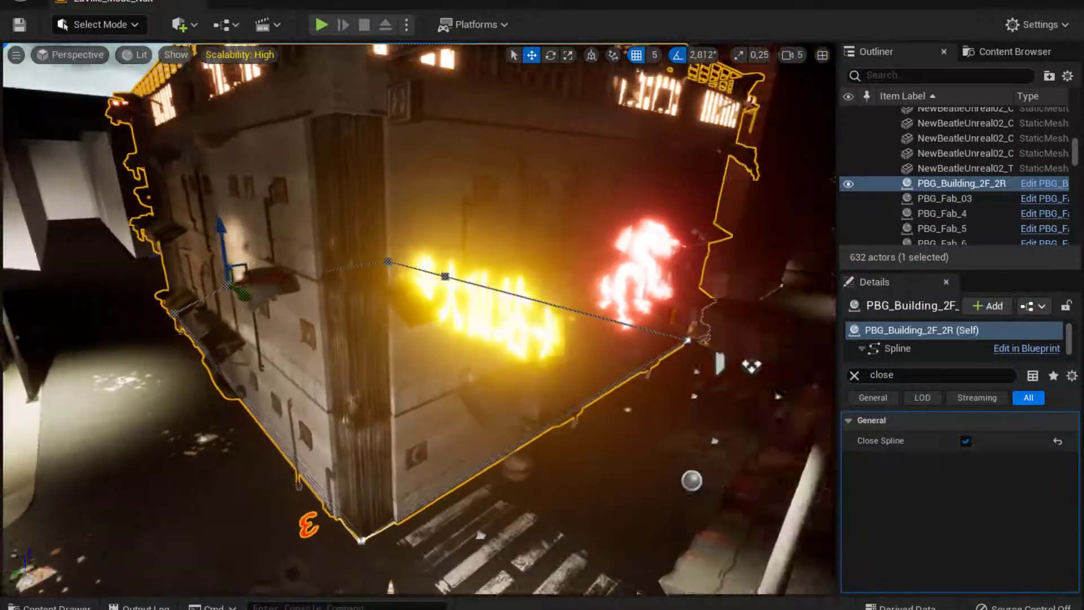
right_click_drag(751, 366, 618, 288)
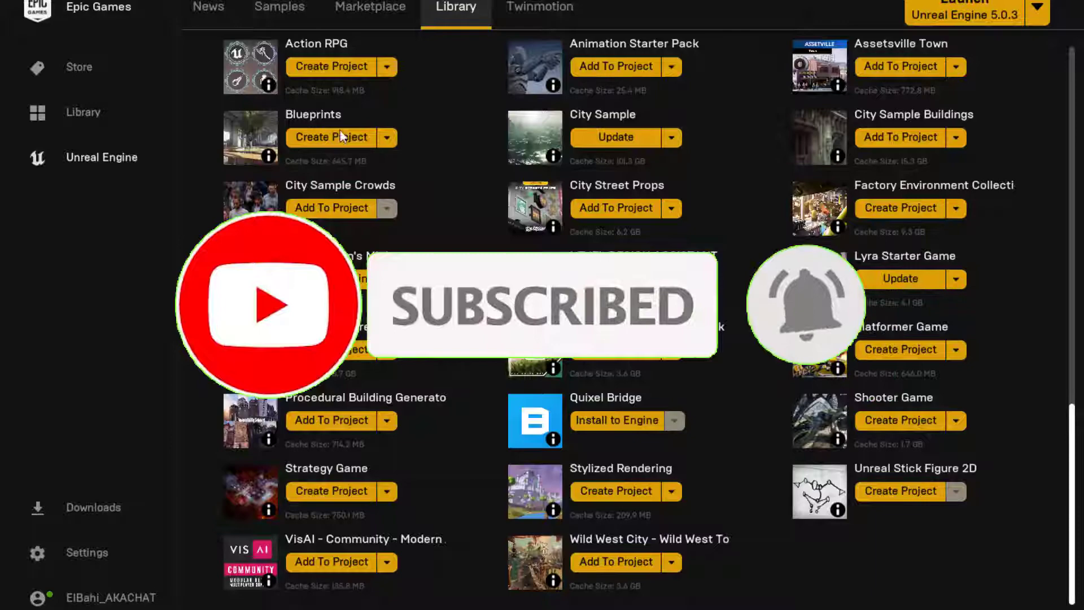
- In the Epic Games Launcher library, search the vault for "soul city" and clear the search
scroll(441, 209, "up", 7)
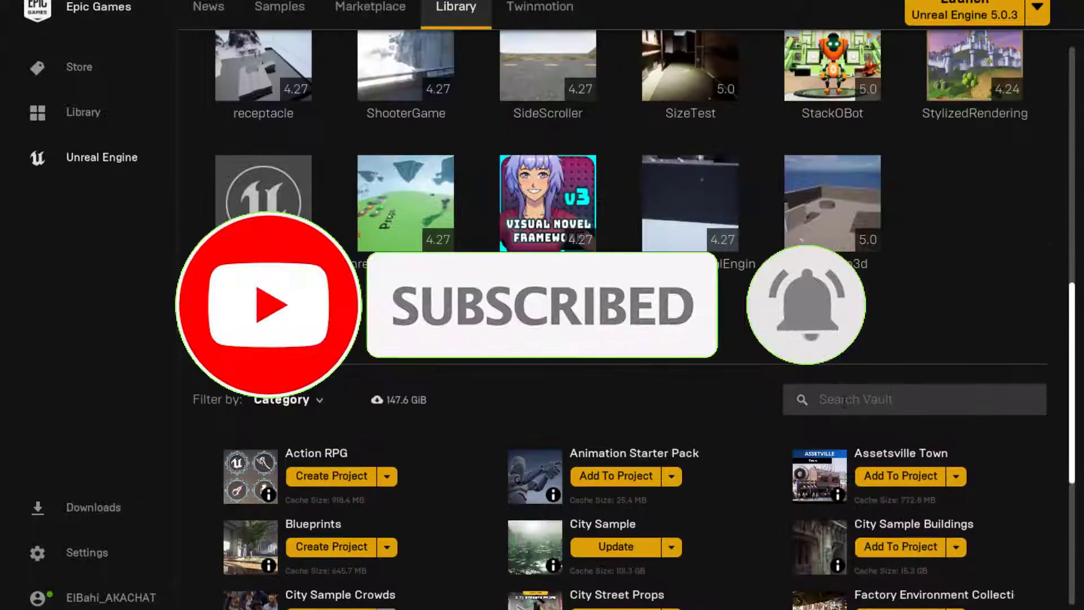
left_click(844, 399)
type("soul city")
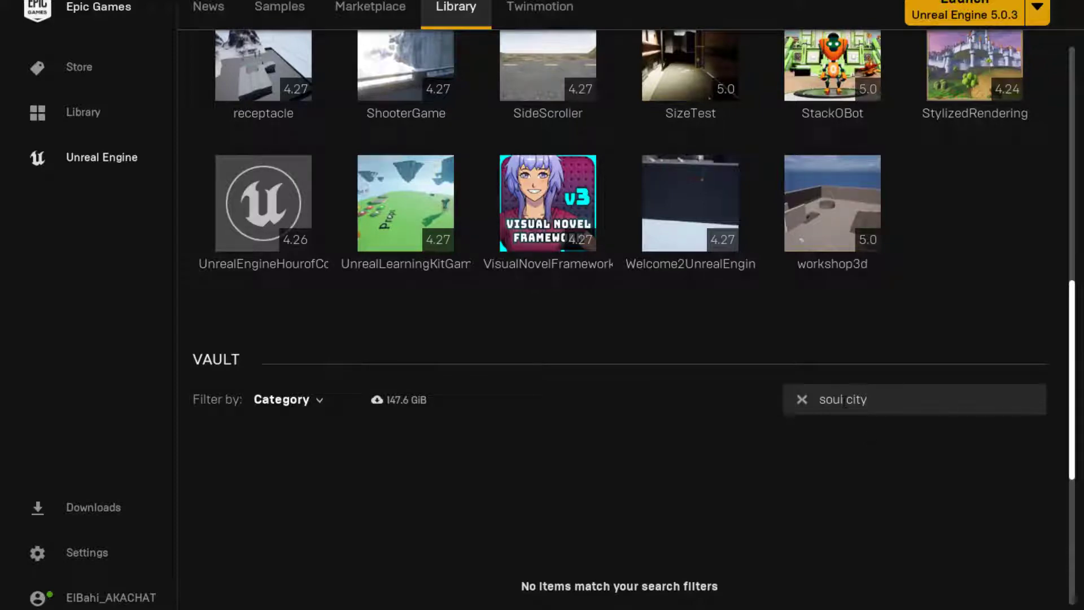
key("BackSpace")
key("BackSpace")
key("BackSpace")
key("BackSpace")
key("BackSpace")
key("BackSpace")
key("BackSpace")
key("BackSpace")
- Search the Unreal Engine Marketplace for "soul city" and choose the Soul: City suggestion
scroll(876, 404, "up", 8)
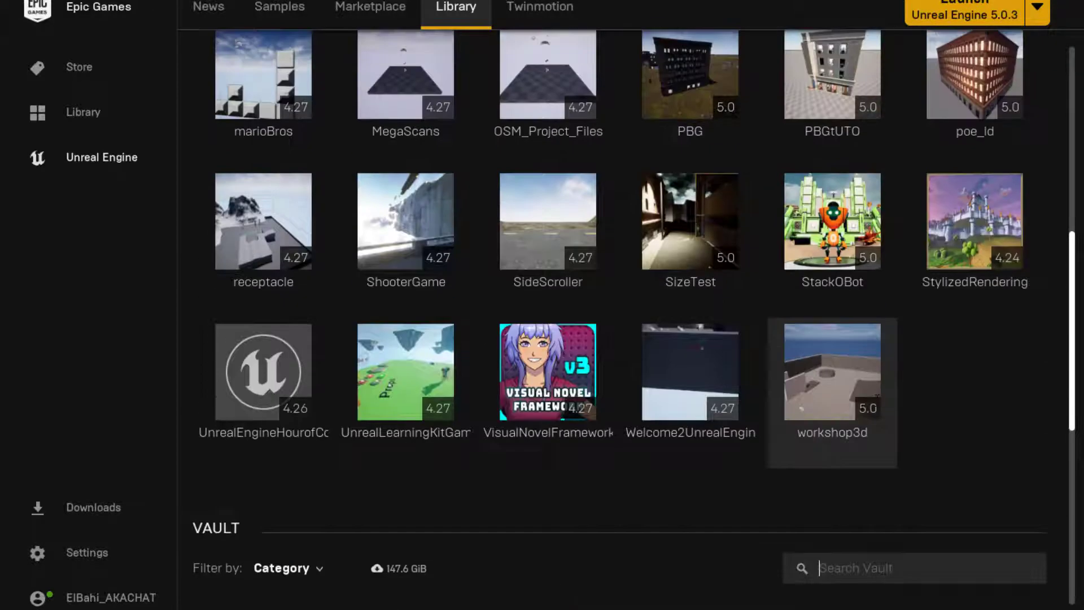
scroll(876, 398, "up", 5)
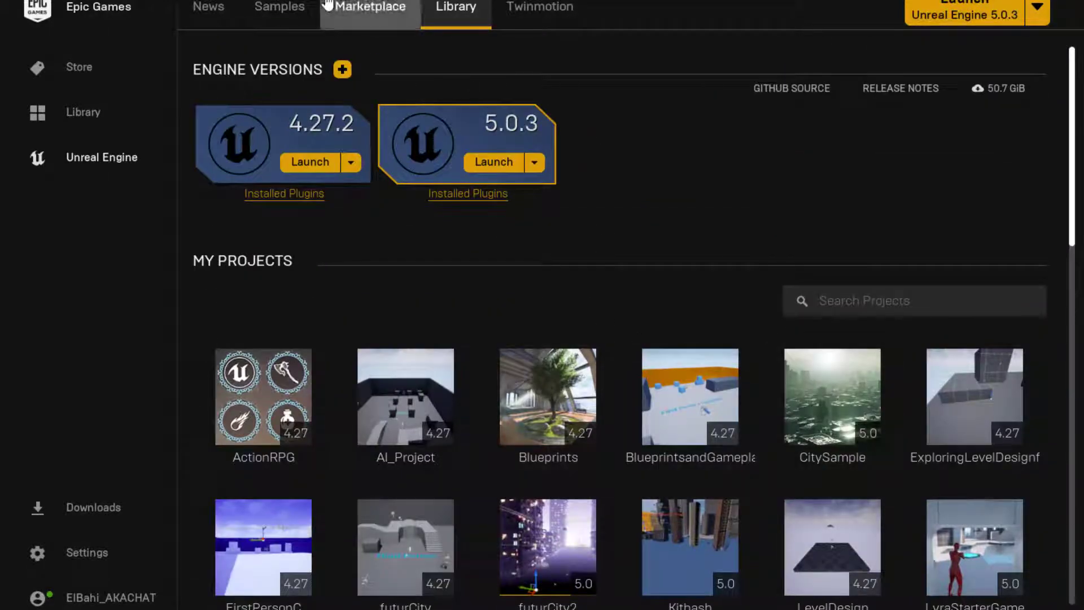
mouse_move(1005, 390)
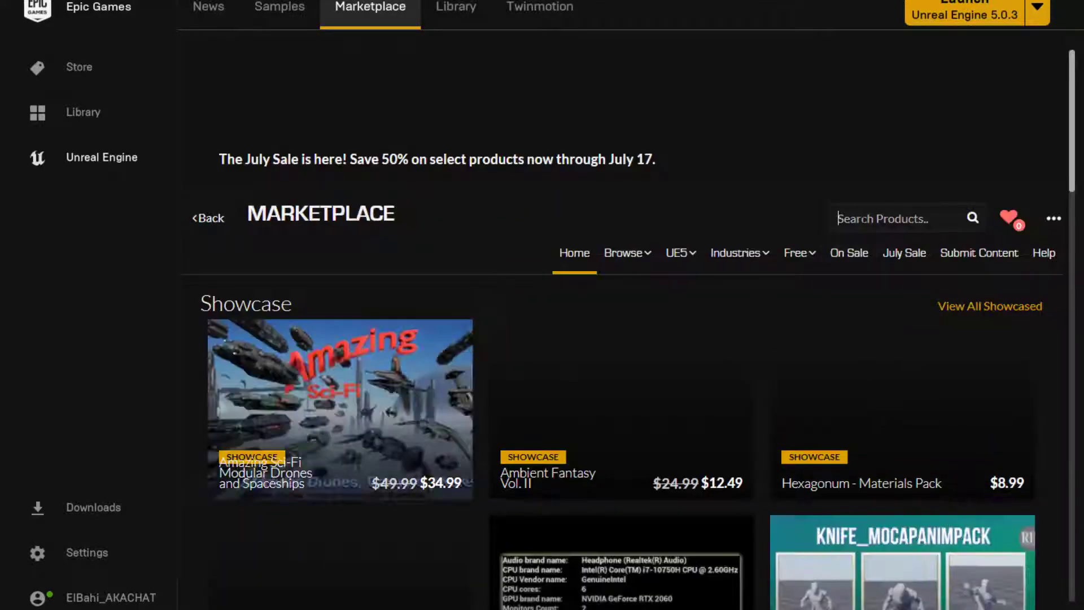
type("soul city")
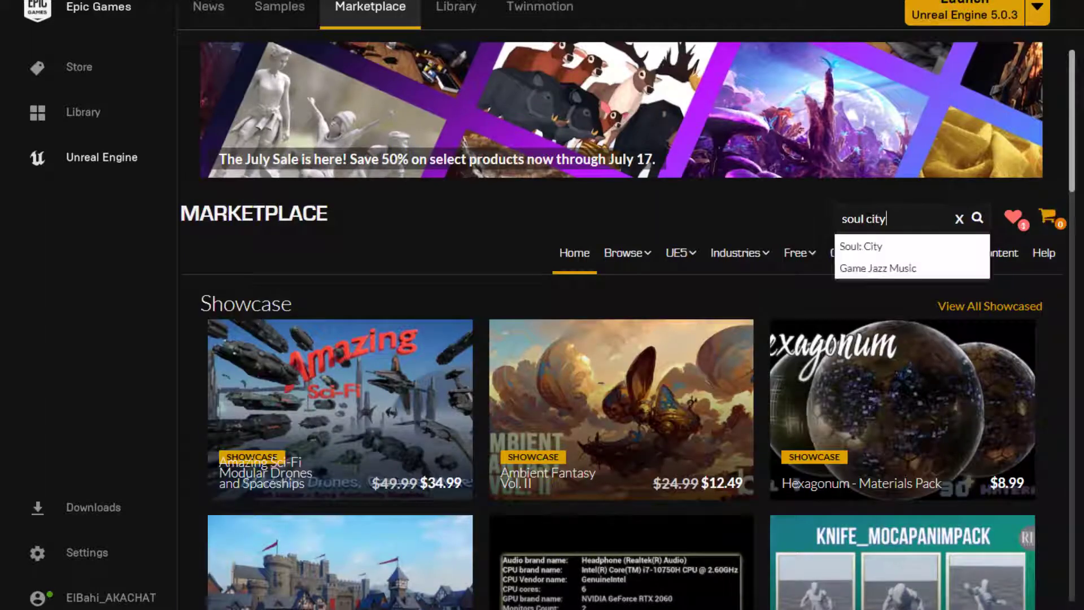
left_click(863, 247)
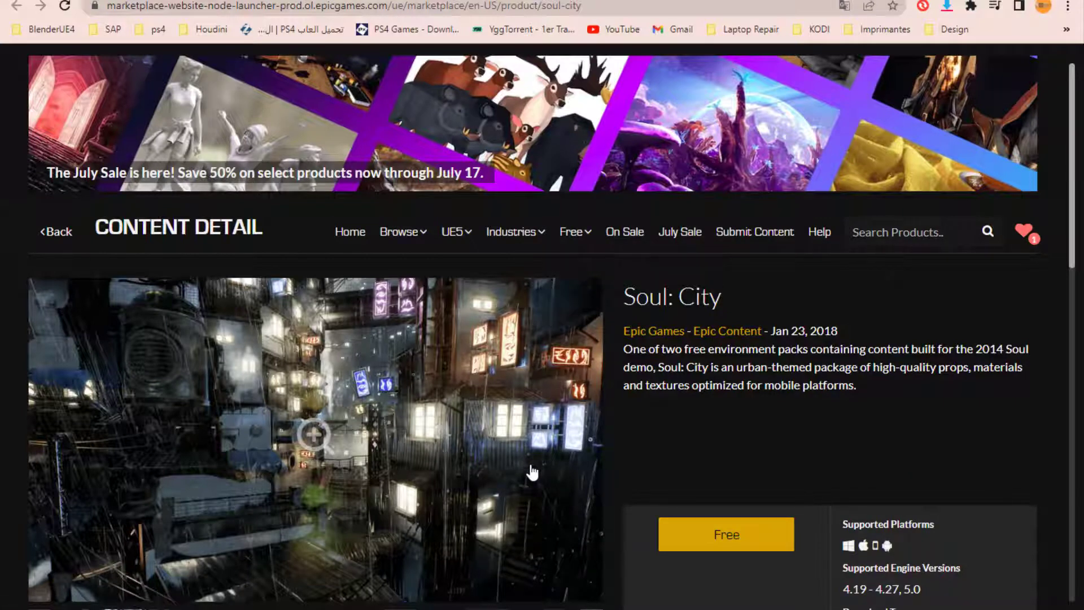
- Review the Soul: City product page in the browser and return to the Unreal Engine level
scroll(476, 431, "down", 5)
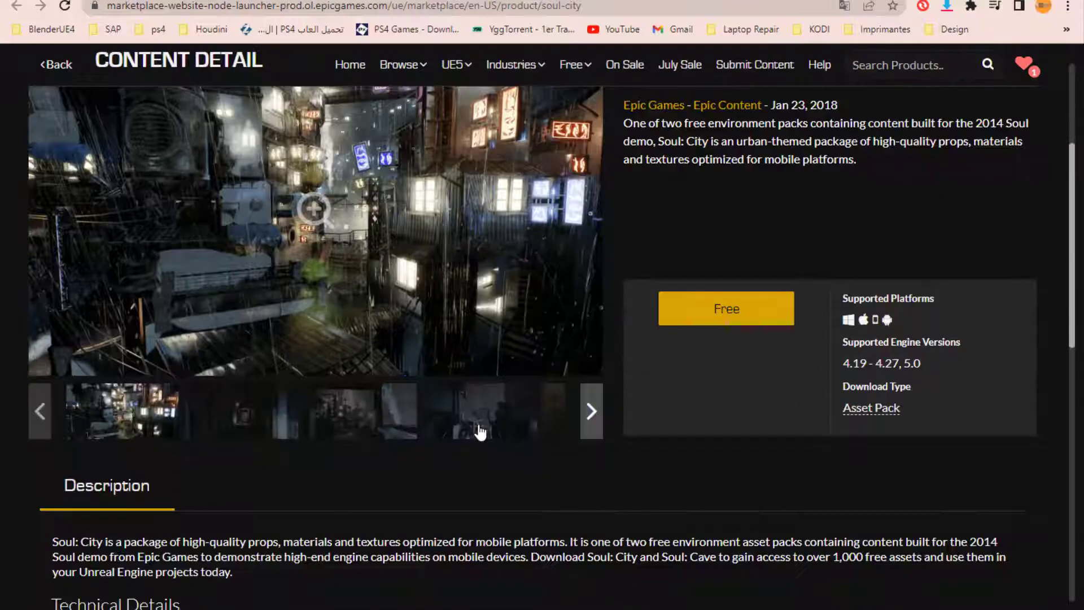
scroll(496, 431, "up", 3)
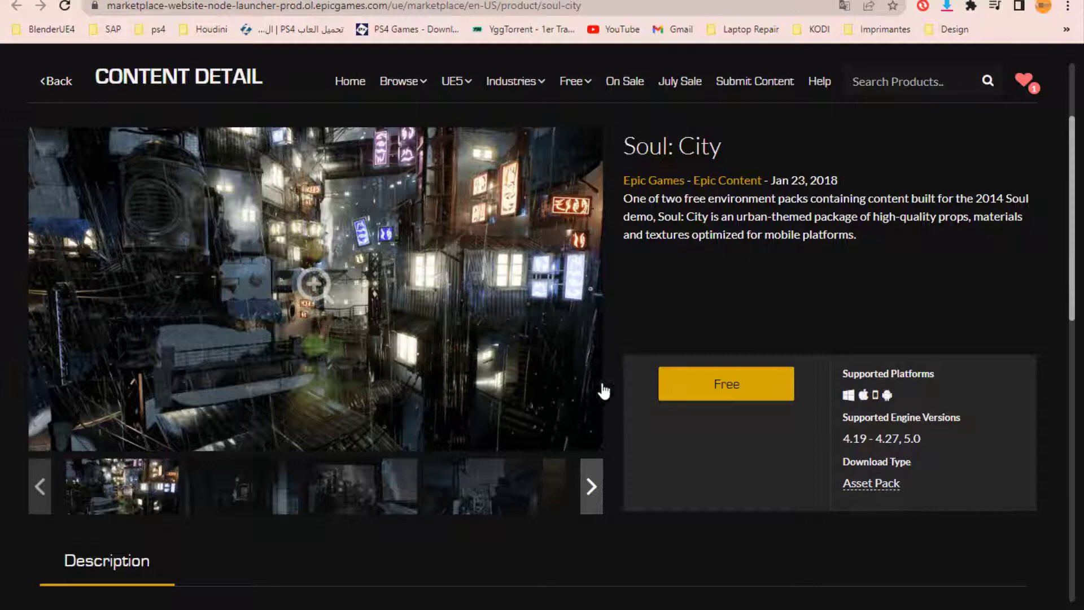
key("alt+Tab")
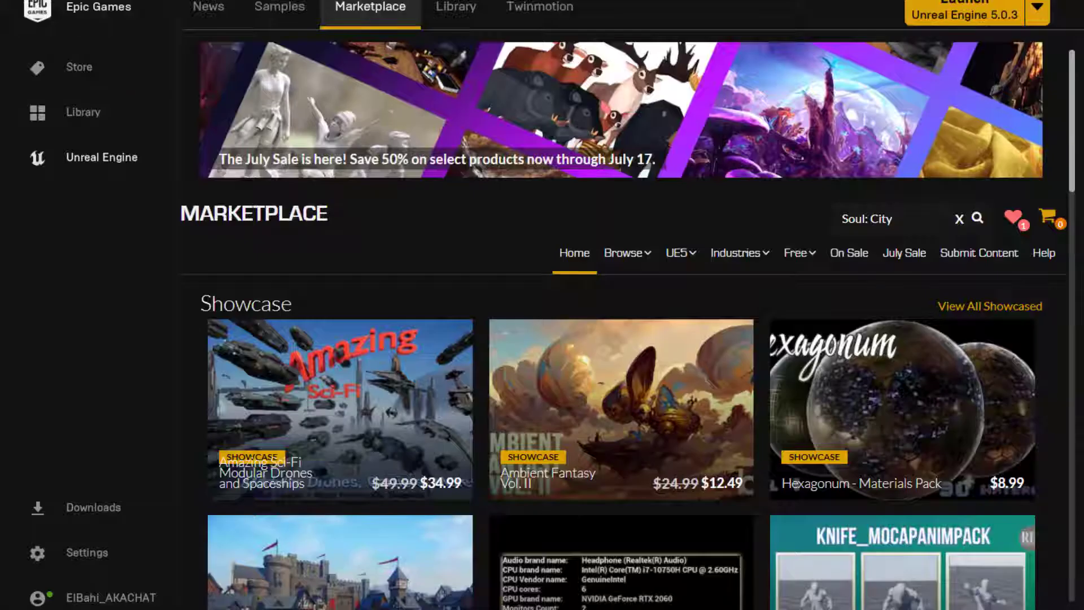
mouse_move(543, 609)
left_click(597, 564)
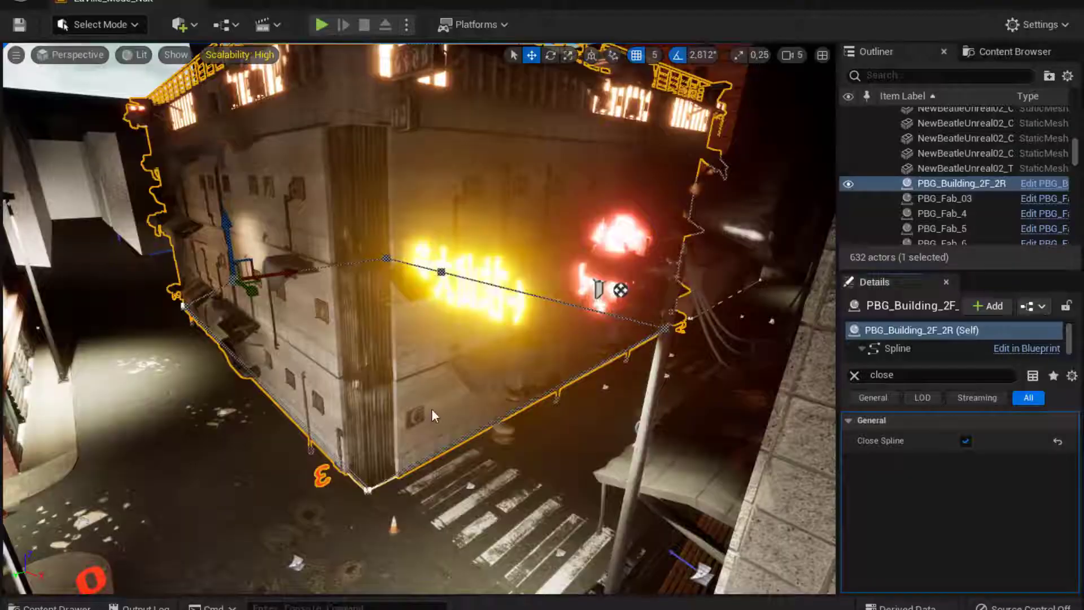
- Filter the properties of PBG_Building_2F_2R by "randomize" and enlarge the details area so the option names are readable
right_click_drag(466, 379, 483, 308)
right_click_drag(373, 316, 369, 325)
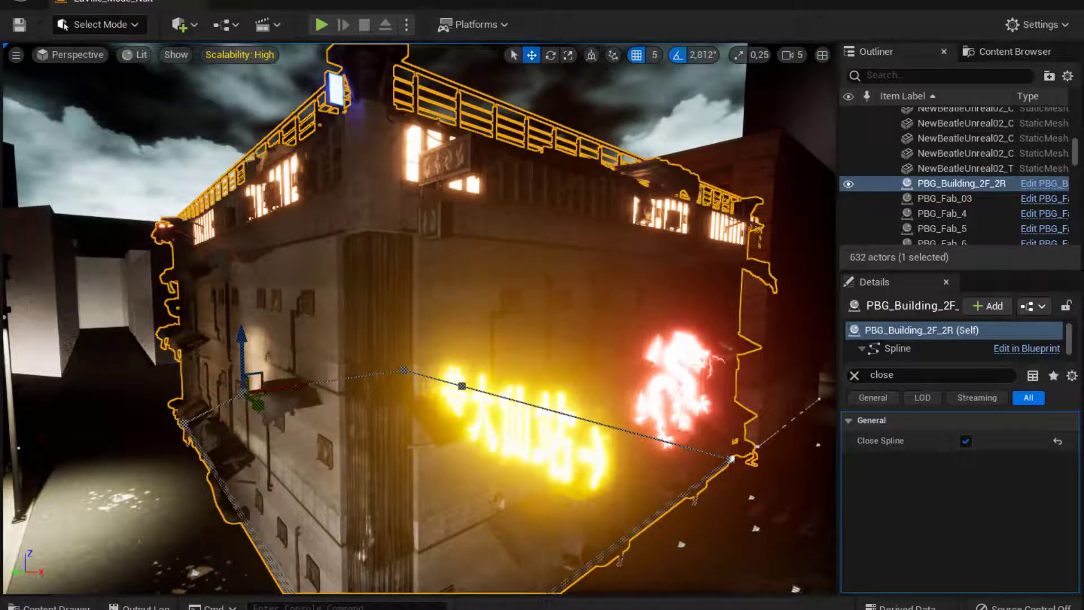
left_click(858, 375)
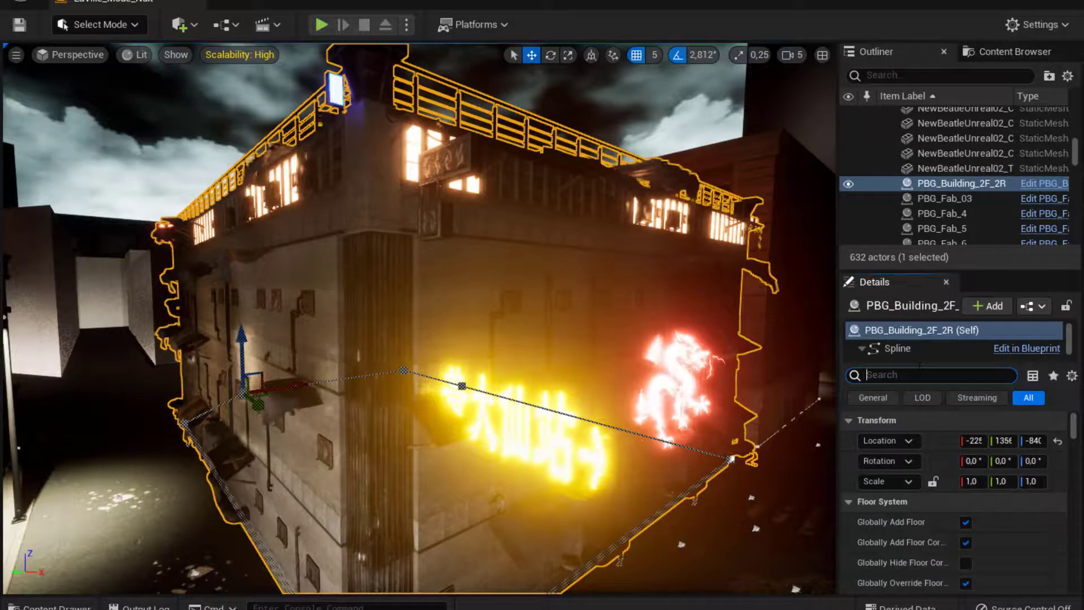
type("ran")
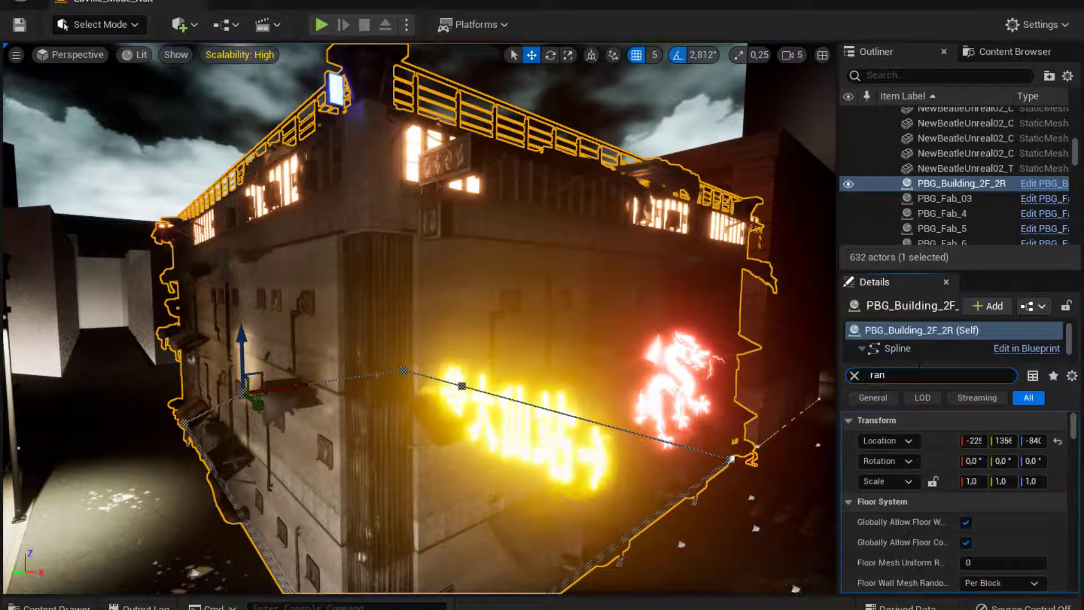
type("domize")
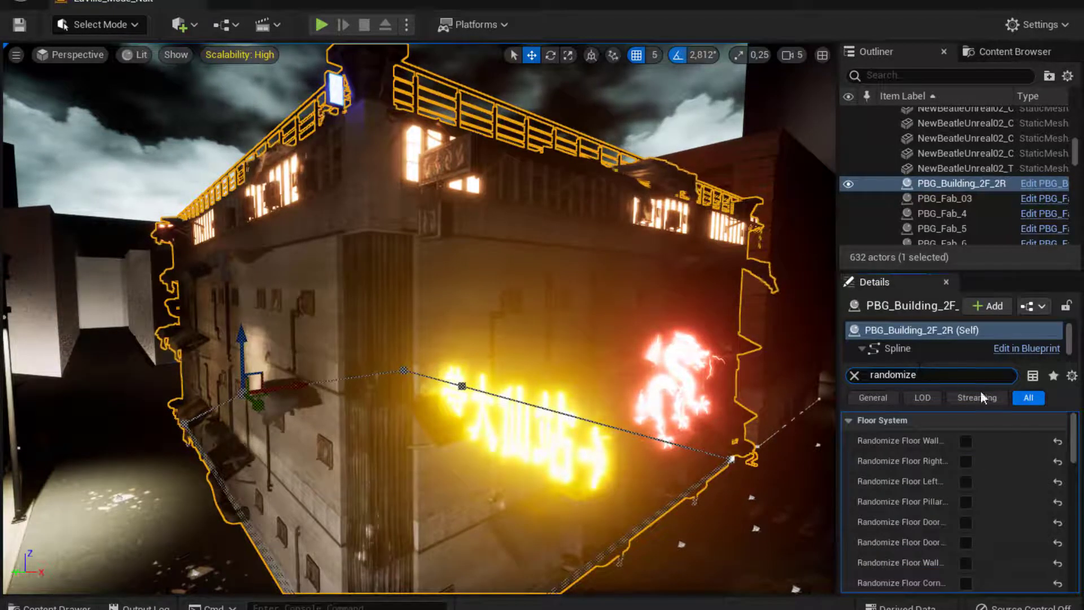
left_click_drag(956, 432, 985, 432)
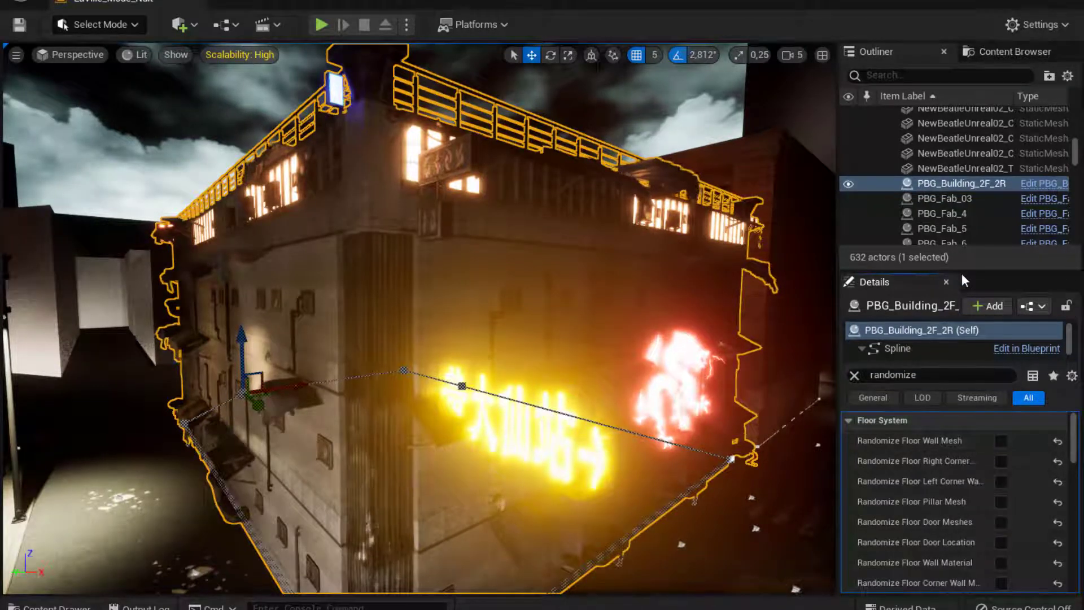
left_click_drag(964, 270, 965, 223)
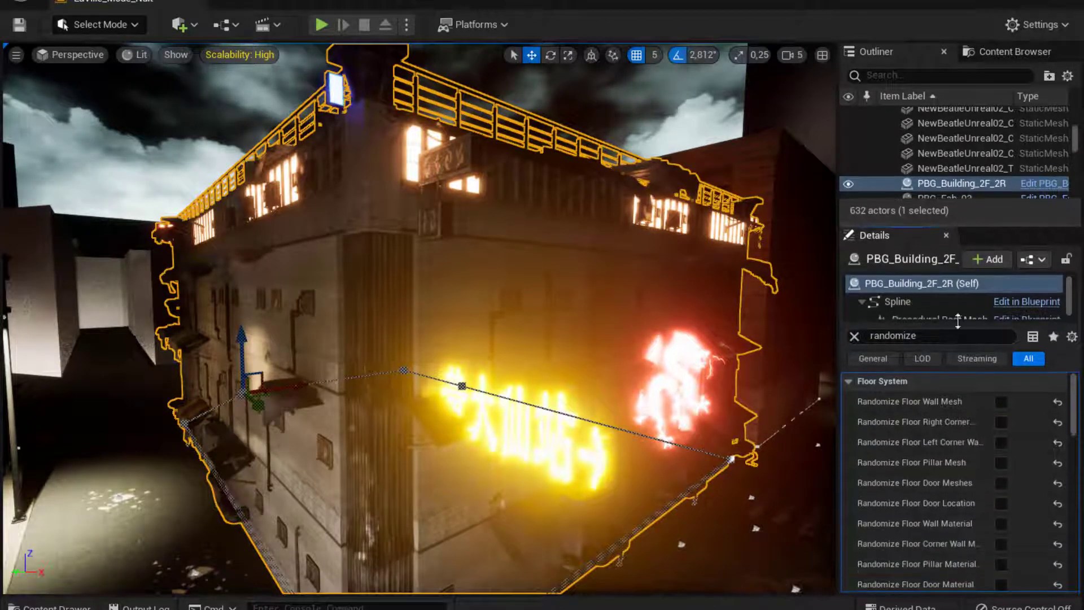
- Randomize the floor wall meshes of PBG_Building_2F_2R four times and view the building from another angle
left_click(1001, 401)
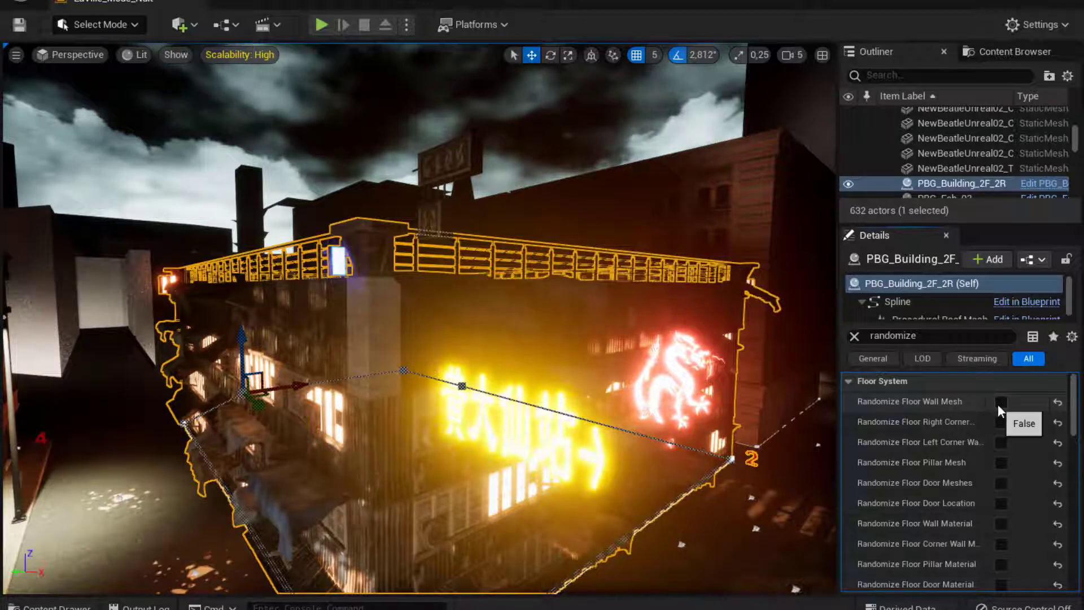
left_click(1002, 405)
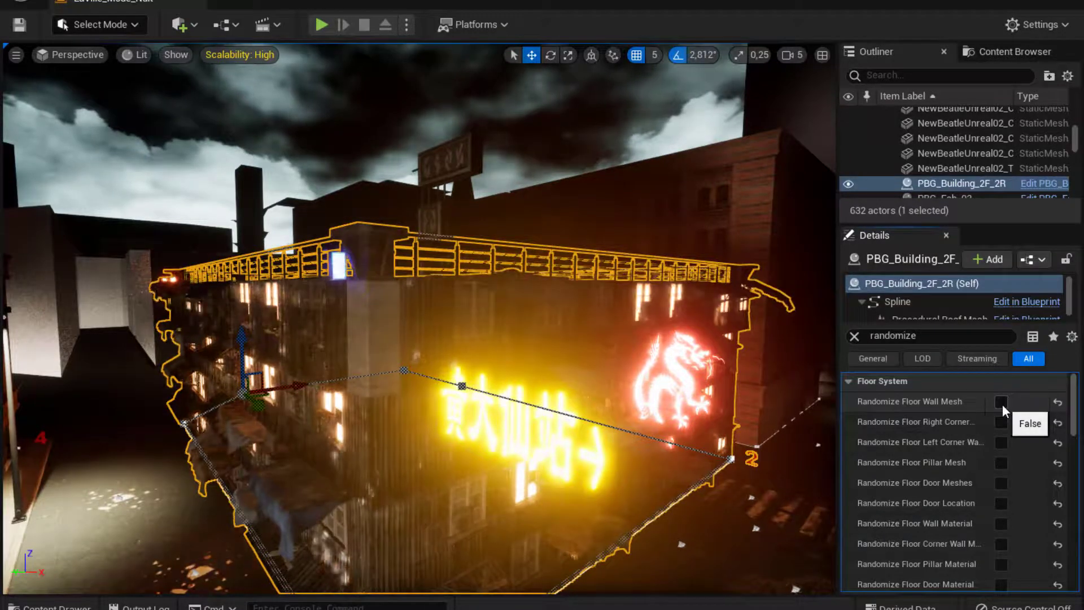
left_click(1003, 405)
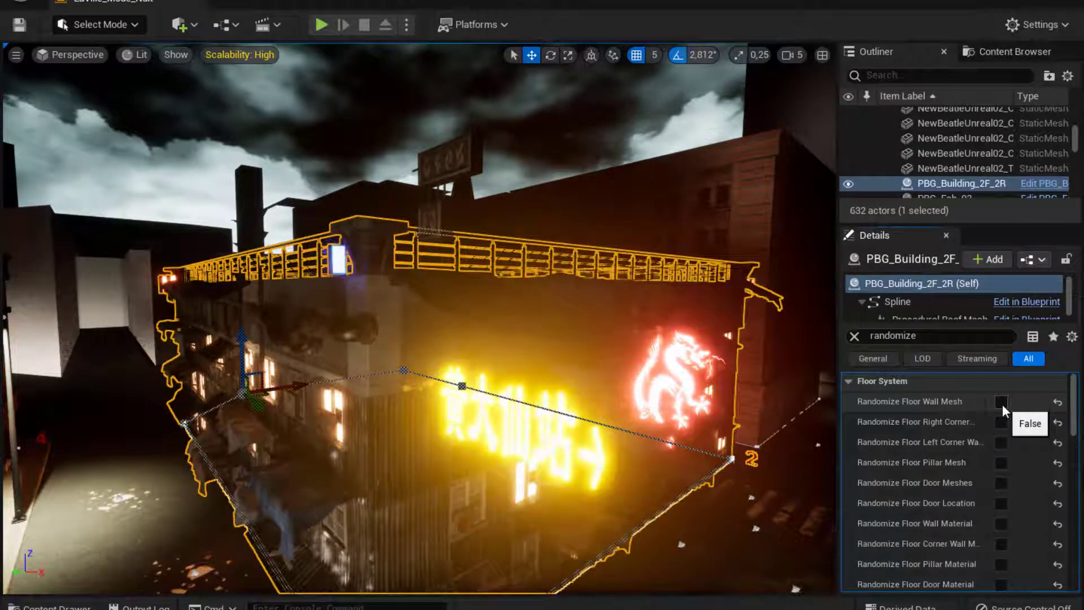
left_click(1003, 405)
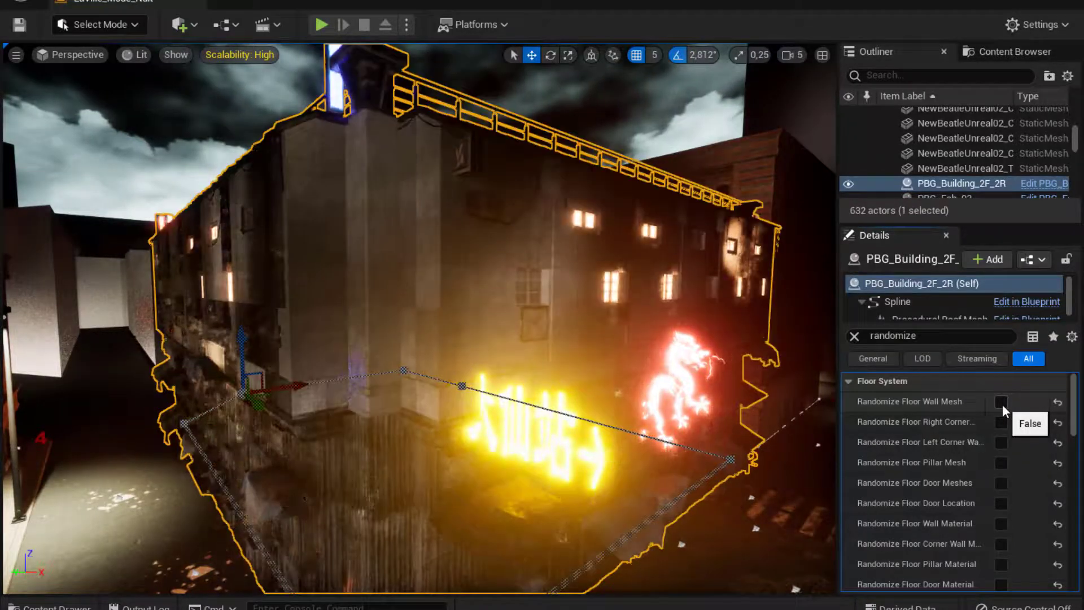
mouse_move(699, 492)
right_mouse_down()
mouse_move(474, 493)
mouse_move(675, 492)
mouse_move(655, 493)
right_mouse_up()
right_click_drag(435, 316, 452, 316)
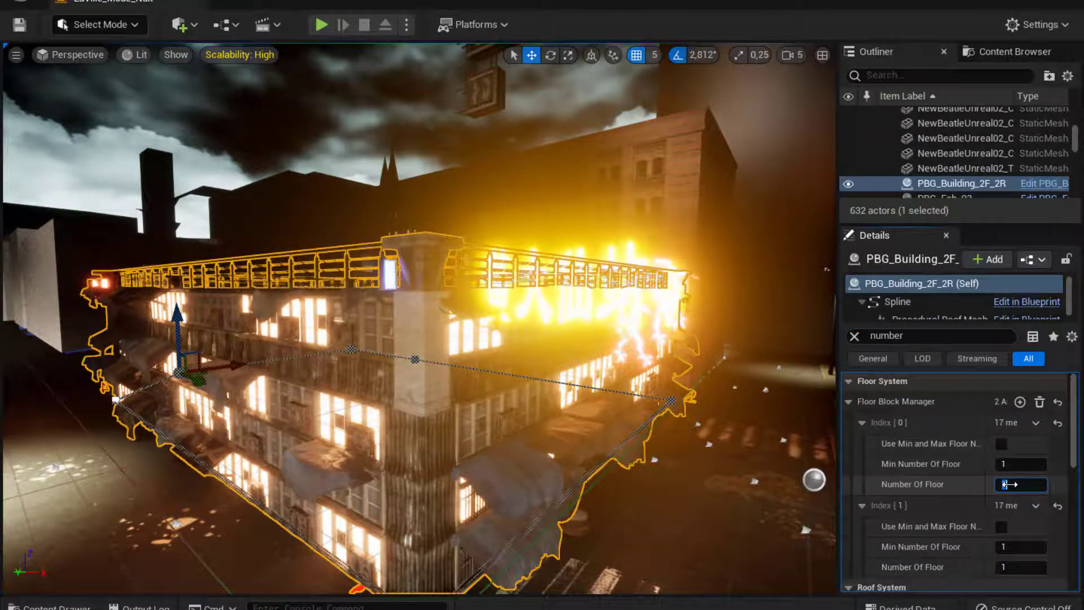
- Set Number Of Floor to 6 for floor block Index [1] of PBG_Building_2F_2R and view the building's upper floors
left_click(1009, 485)
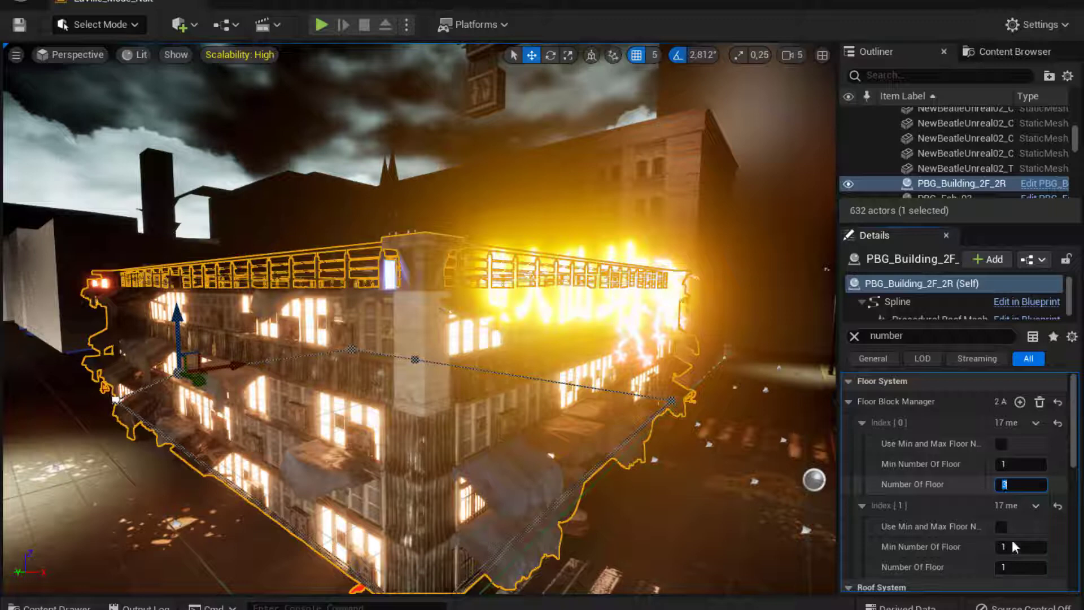
left_click(1019, 567)
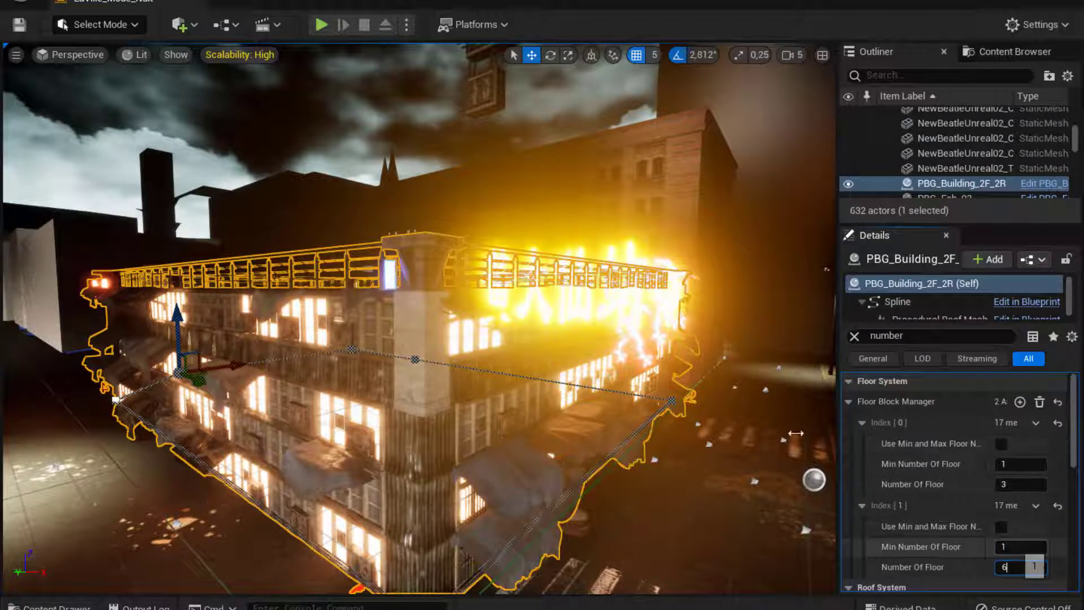
left_click(985, 549)
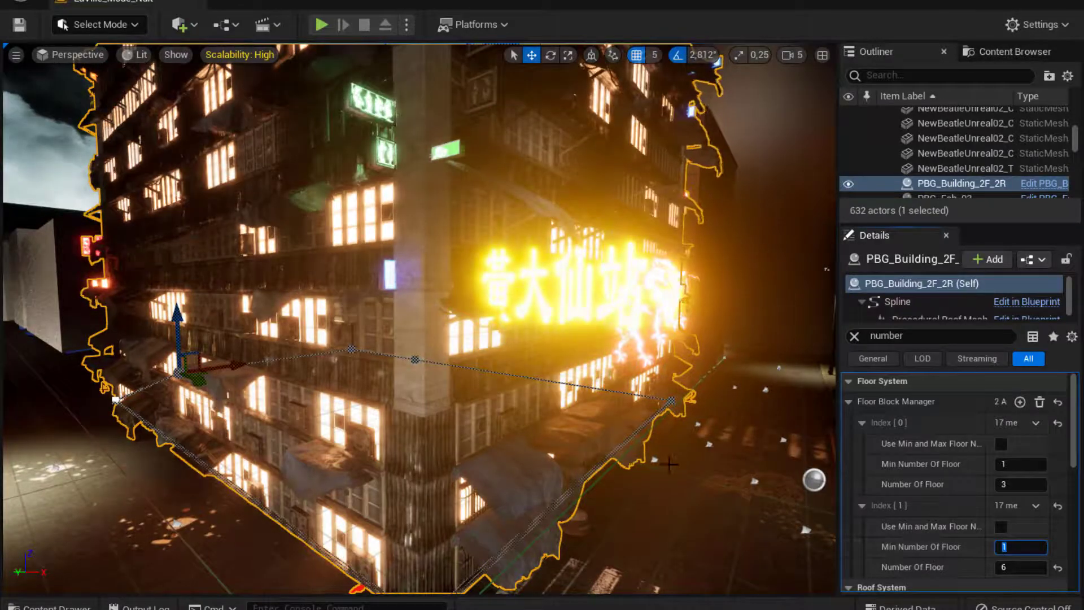
middle_click_drag(669, 464, 665, 369)
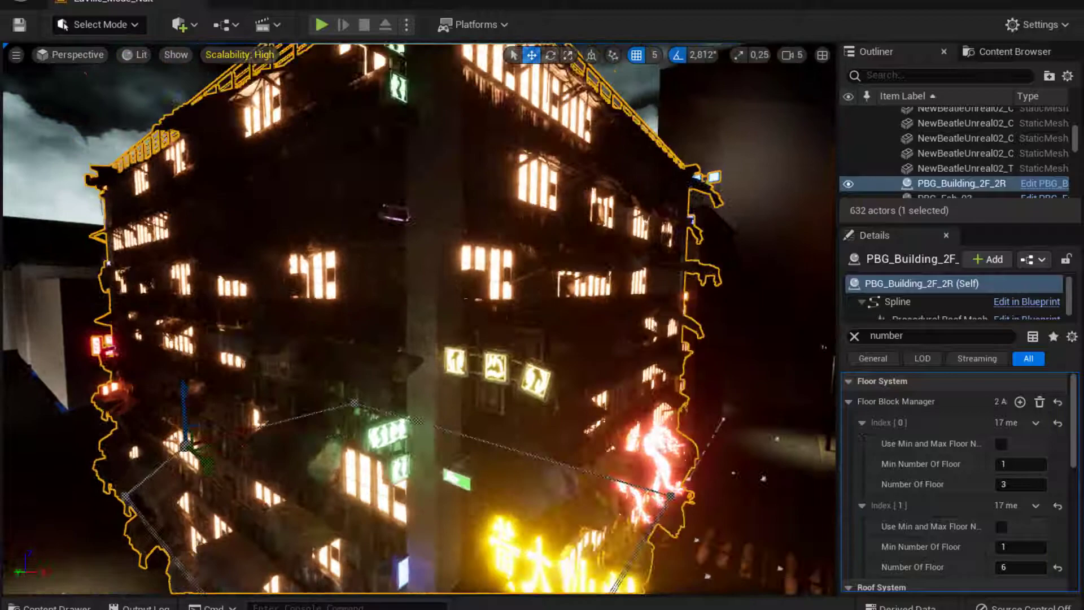
right_click_drag(419, 319, 545, 565)
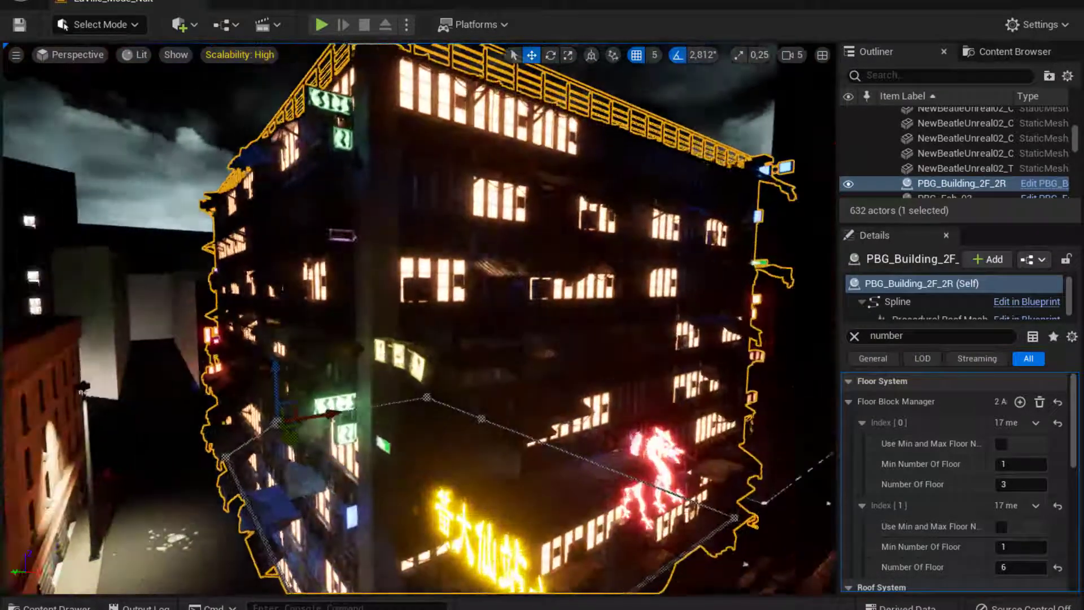
right_click_drag(829, 503, 734, 452)
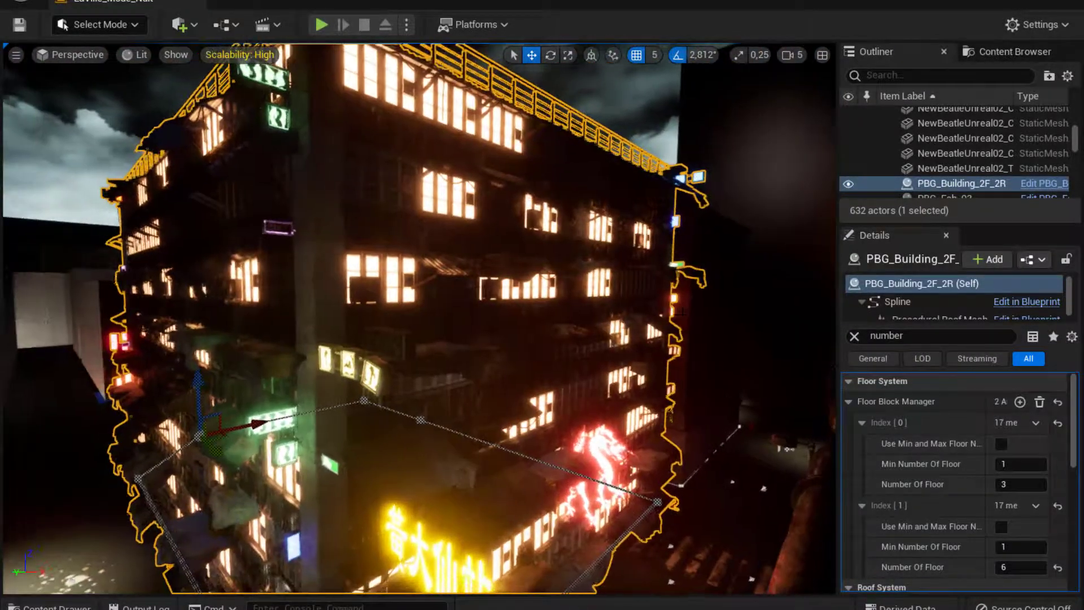
- Filter the properties of PBG_Building_2F_2R by "randomize" and randomize its floor wall mesh
left_click_drag(907, 336, 922, 294)
type("rand")
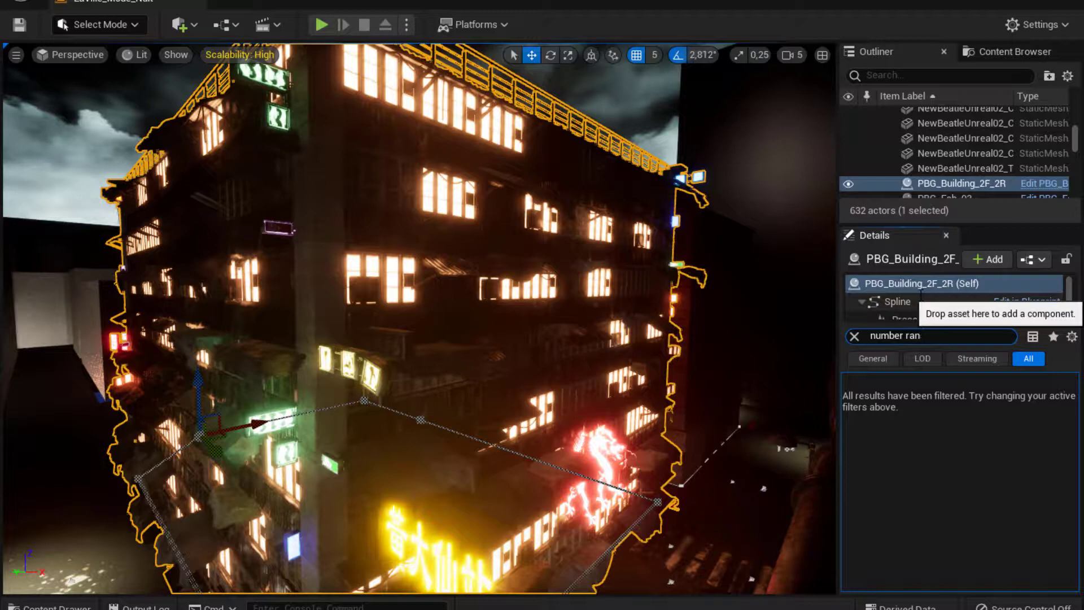
key("BackSpace")
key("BackSpace")
key("BackSpace")
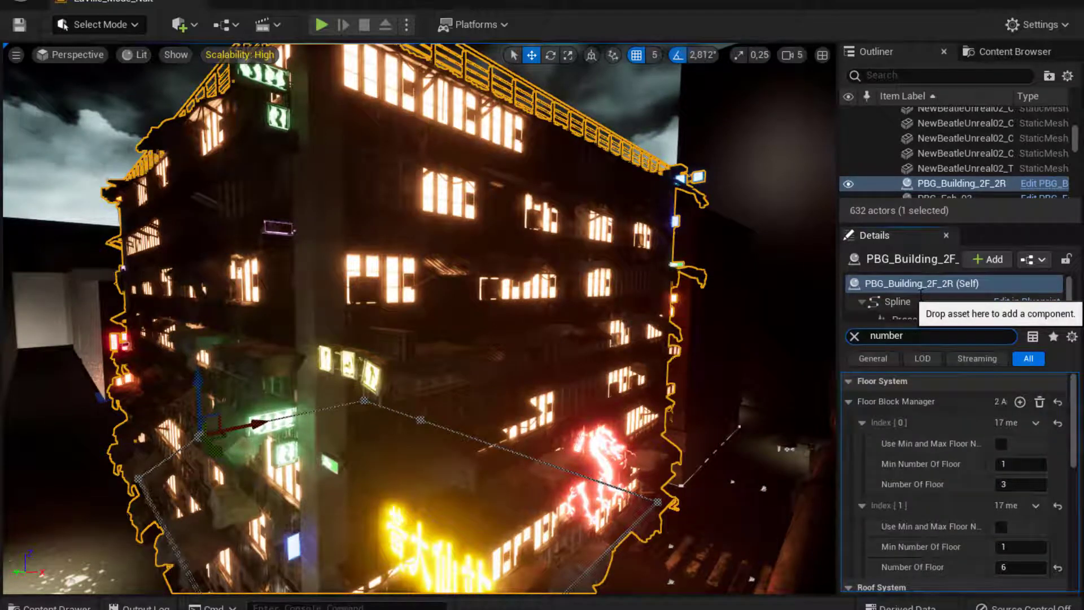
key("BackSpace")
key("BackSpace")
key("BackSpace")
key("BackSpace")
key("BackSpace")
key("BackSpace")
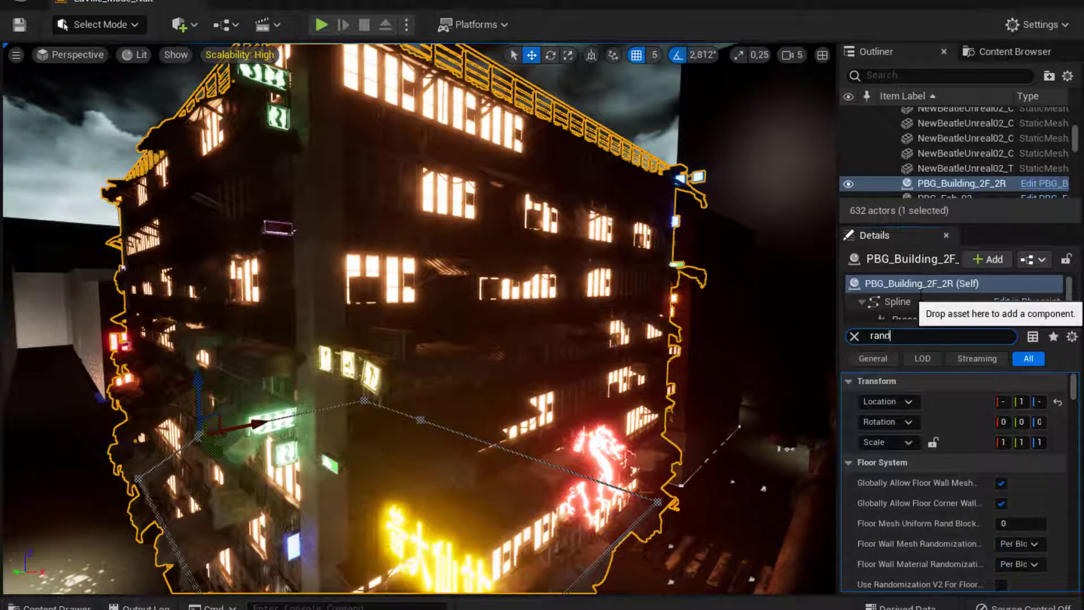
type("ize")
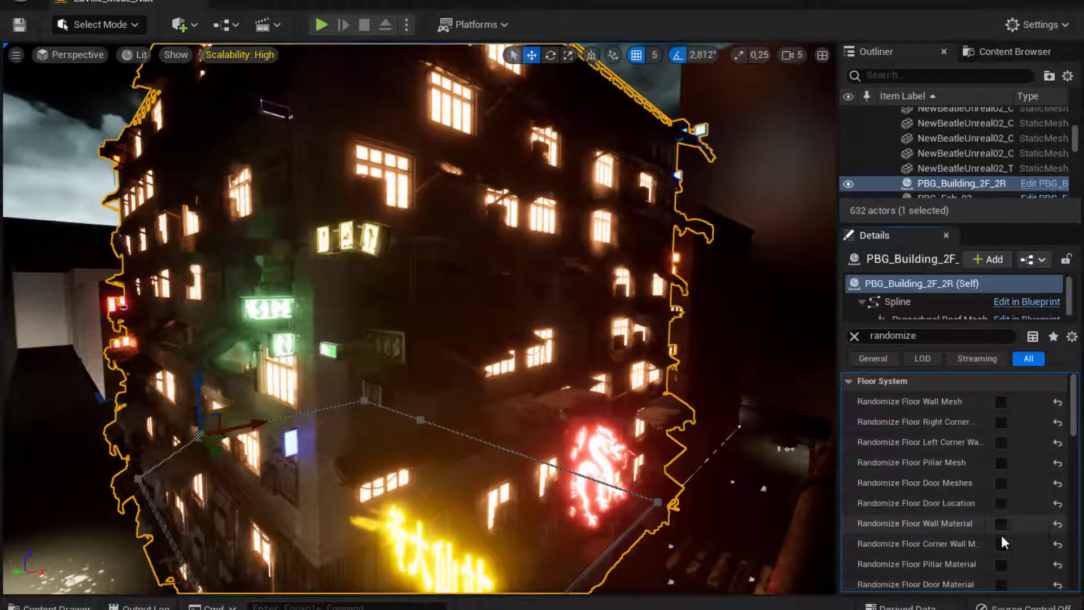
left_click(1004, 399)
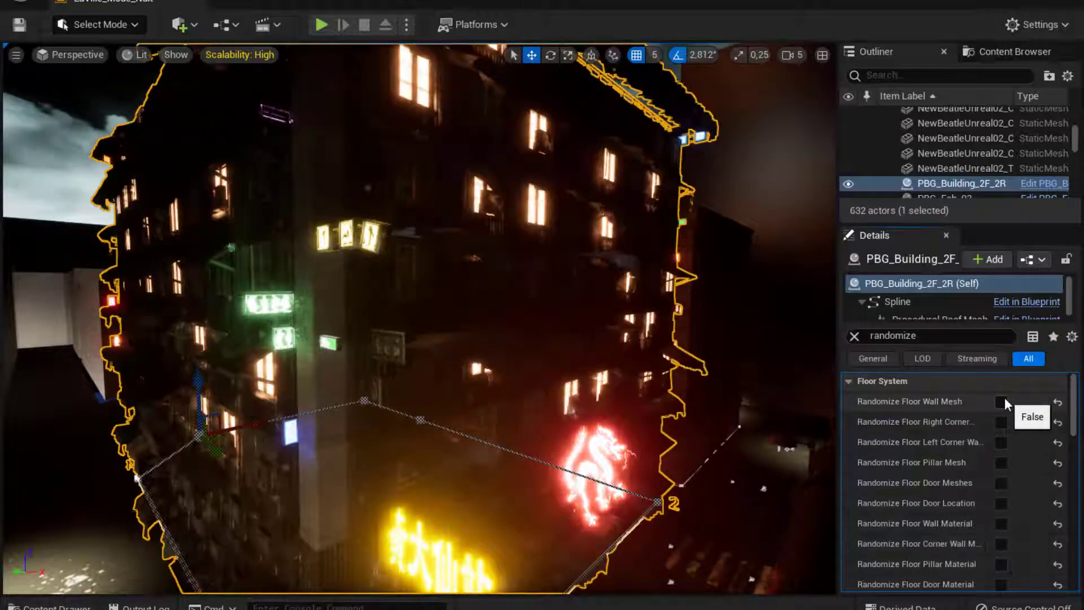